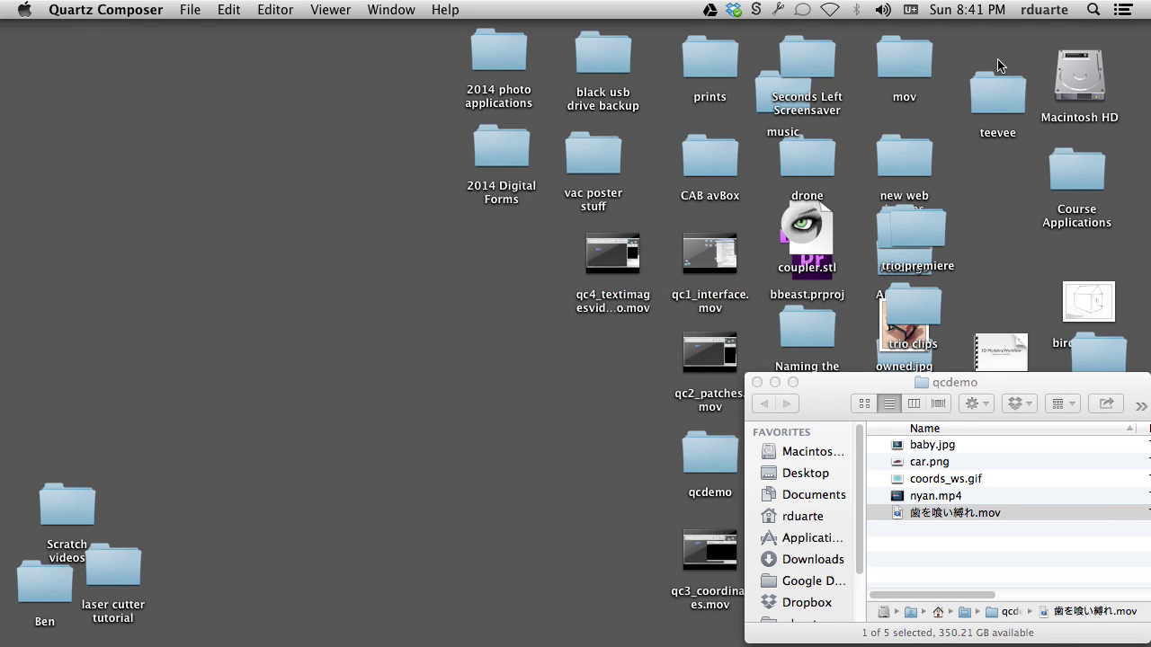
- Create a new blank Untitled composition with File > New Blank
left_click(202, 9)
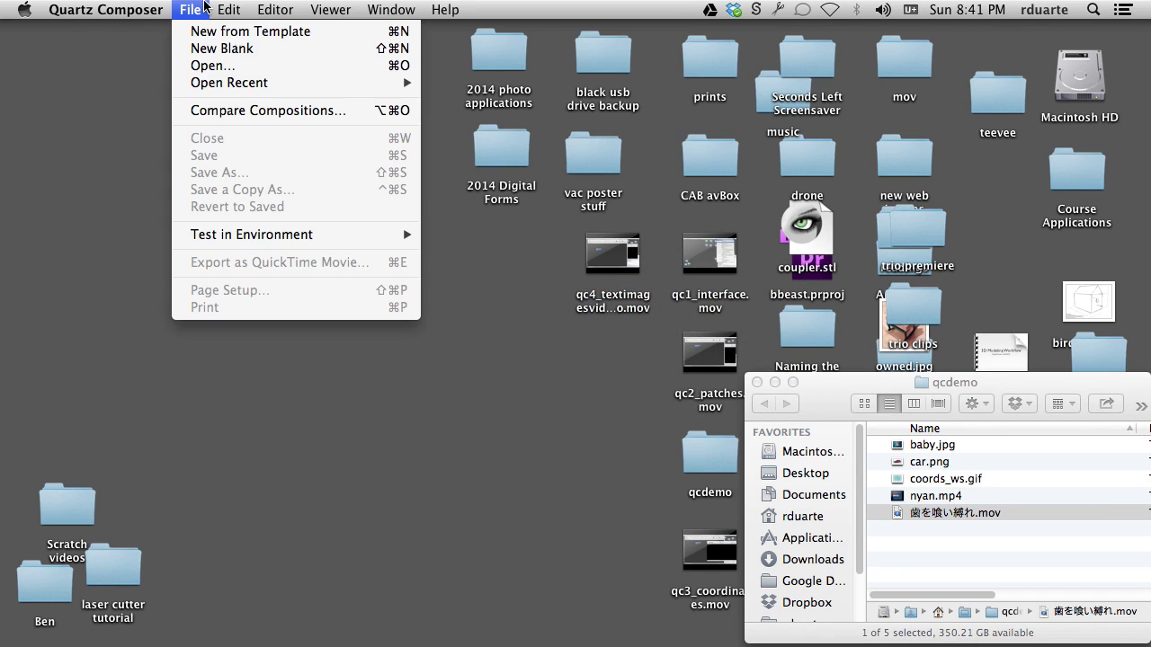
left_click(216, 52)
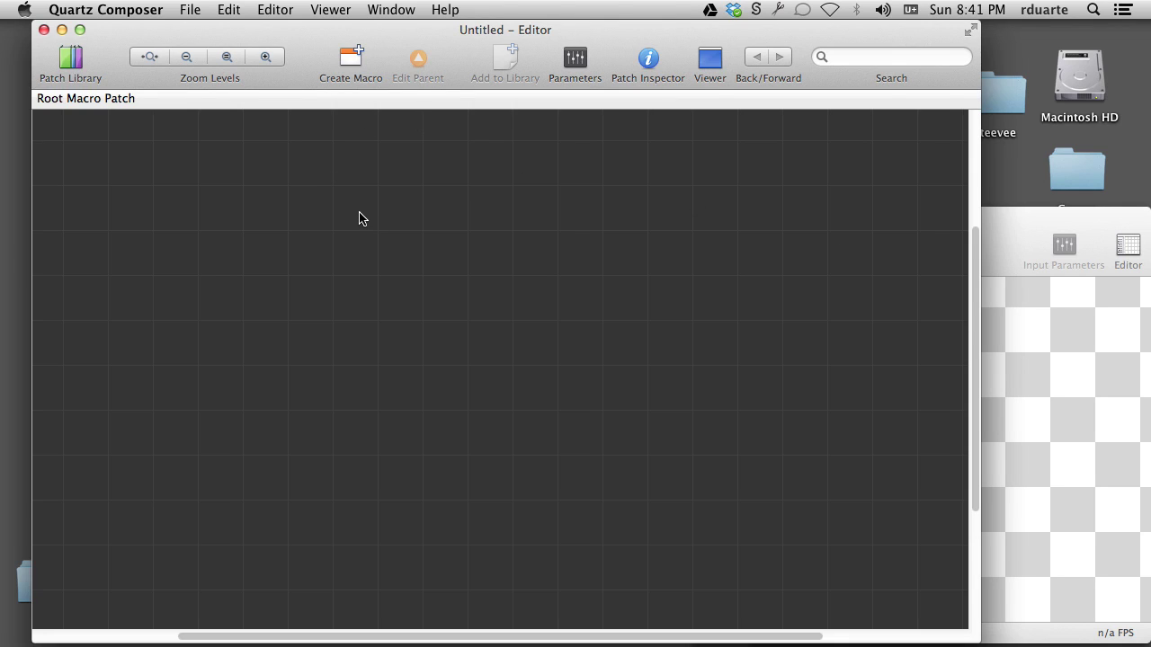
- Set the viewer to the 16:9 preset and resize it to 473x266 pixels
left_click(1017, 353)
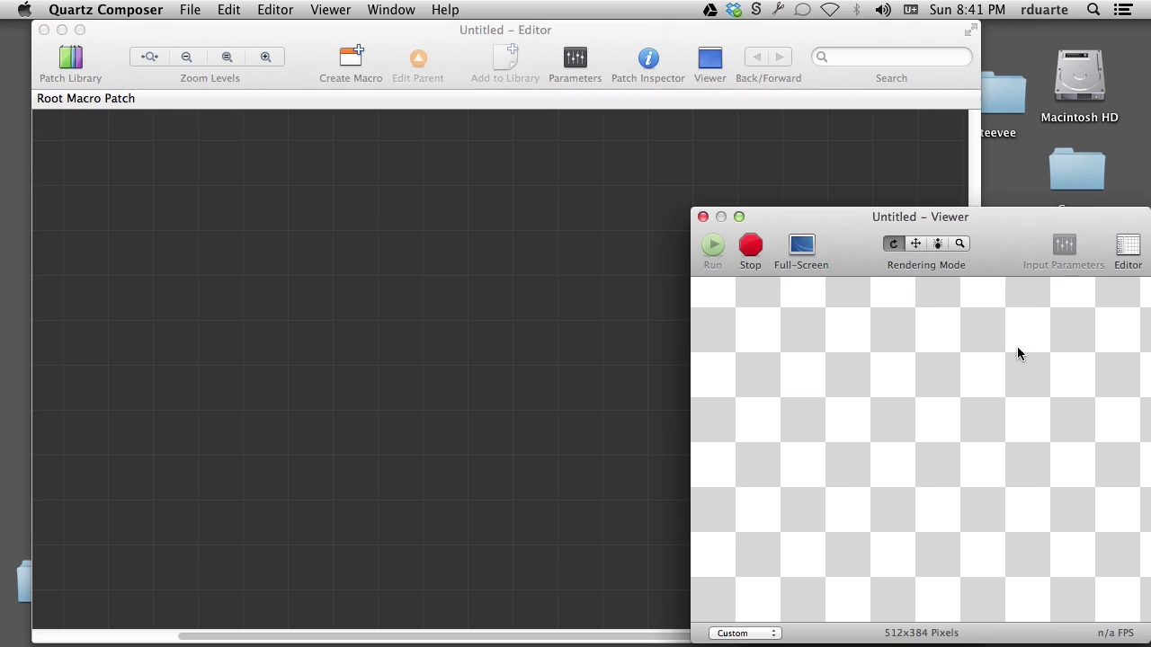
left_click(764, 633)
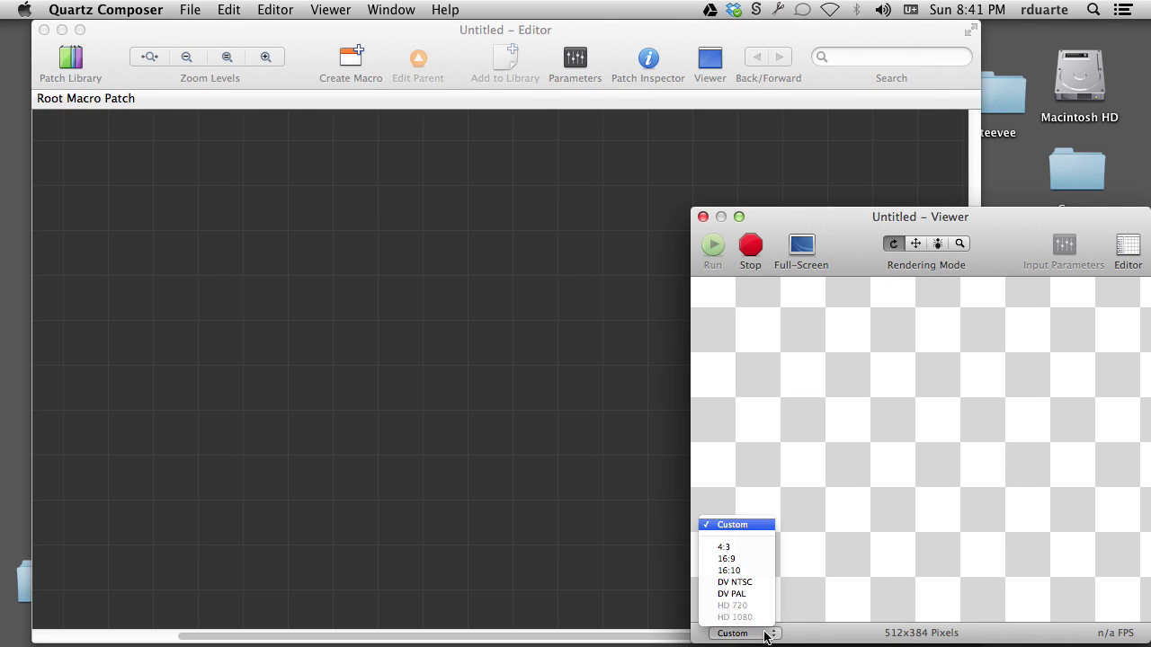
left_click(733, 564)
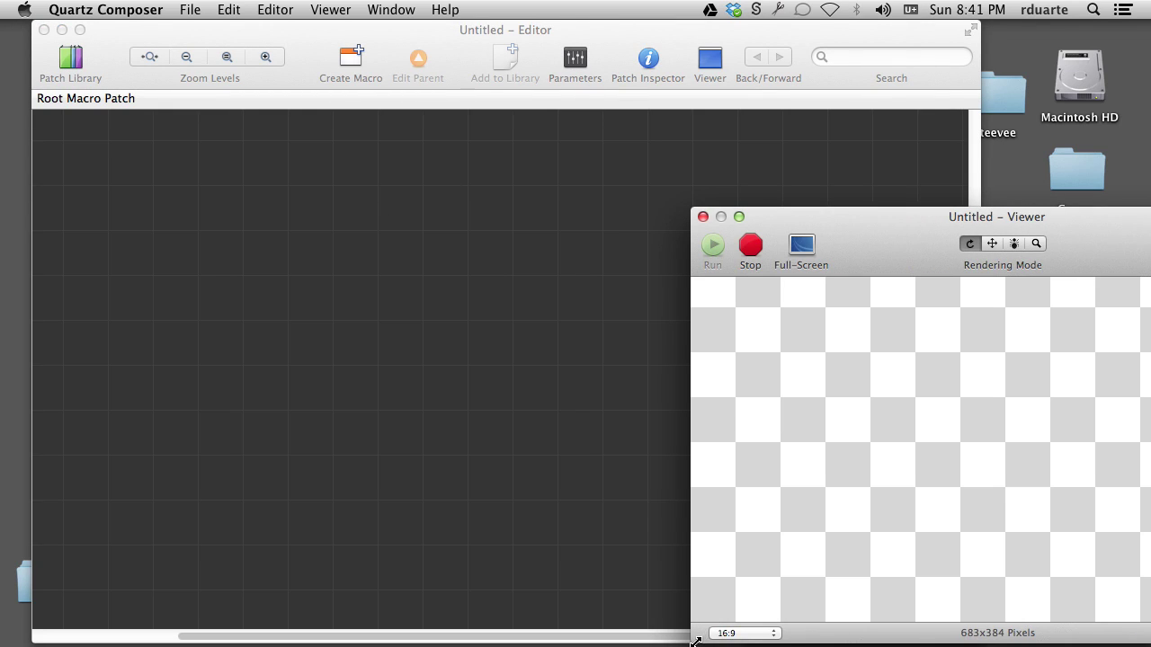
left_click_drag(691, 641, 749, 538)
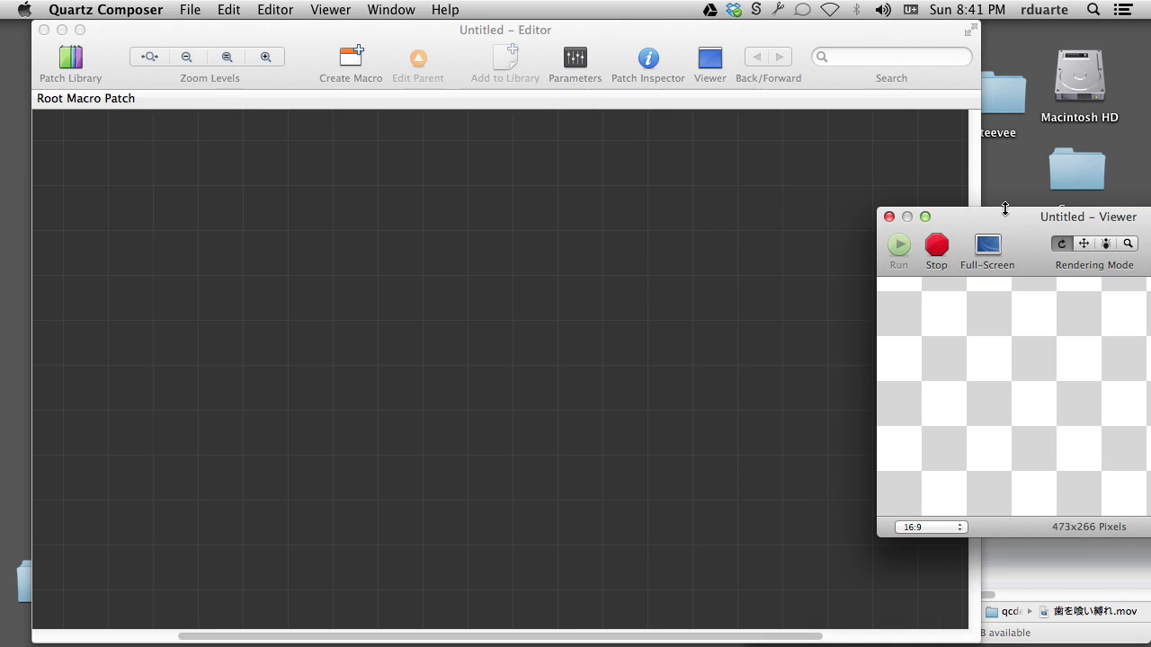
- Narrow the editor window and place the viewer beside it
left_click_drag(1001, 217, 881, 211)
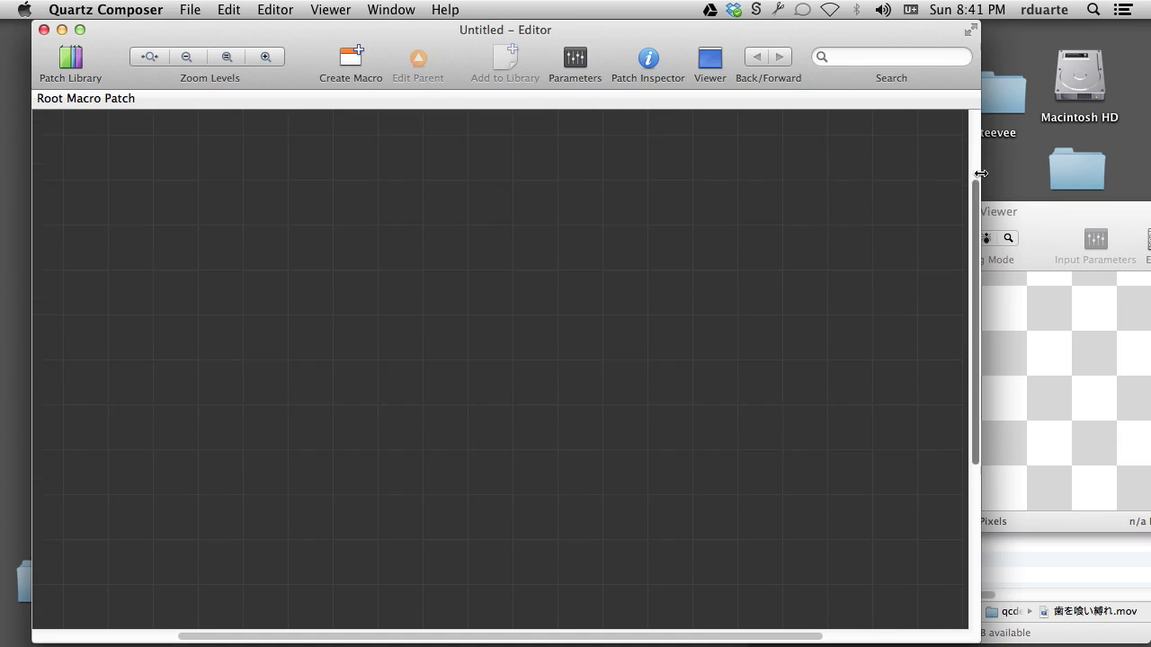
left_click_drag(980, 176, 691, 176)
left_click_drag(782, 216, 723, 167)
left_click(235, 52)
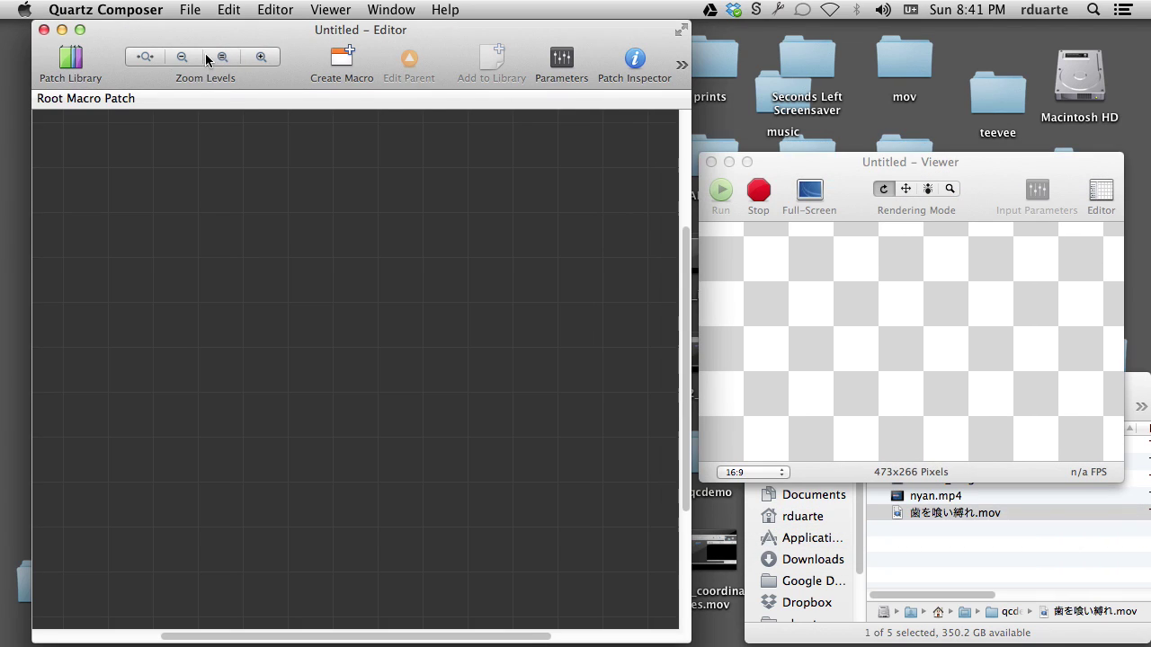
- Add a Clear patch from a library search for 'clear' and place it at the canvas top-left
left_click(222, 56)
left_click(71, 61)
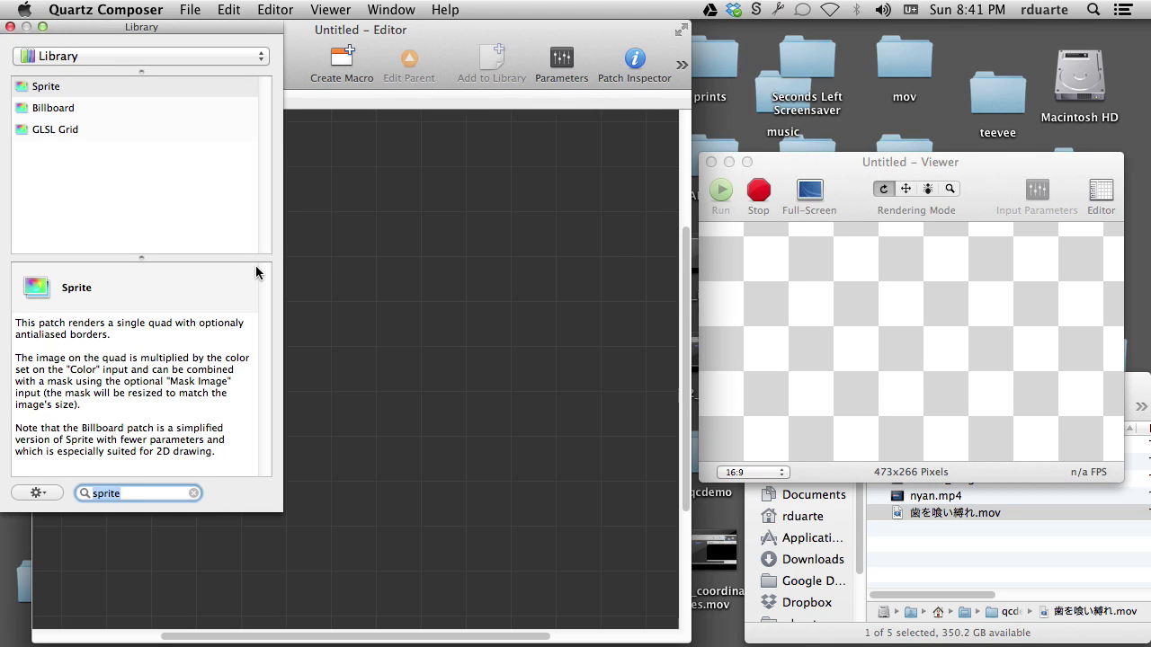
type("clear")
key("Return")
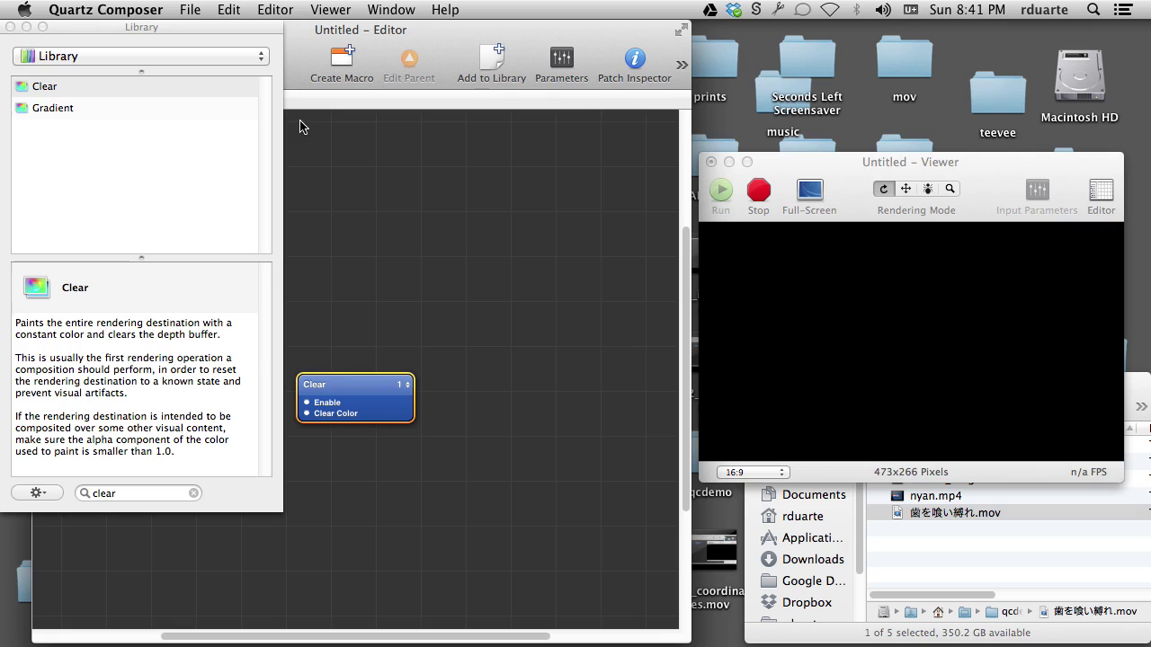
left_click_drag(368, 383, 335, 178)
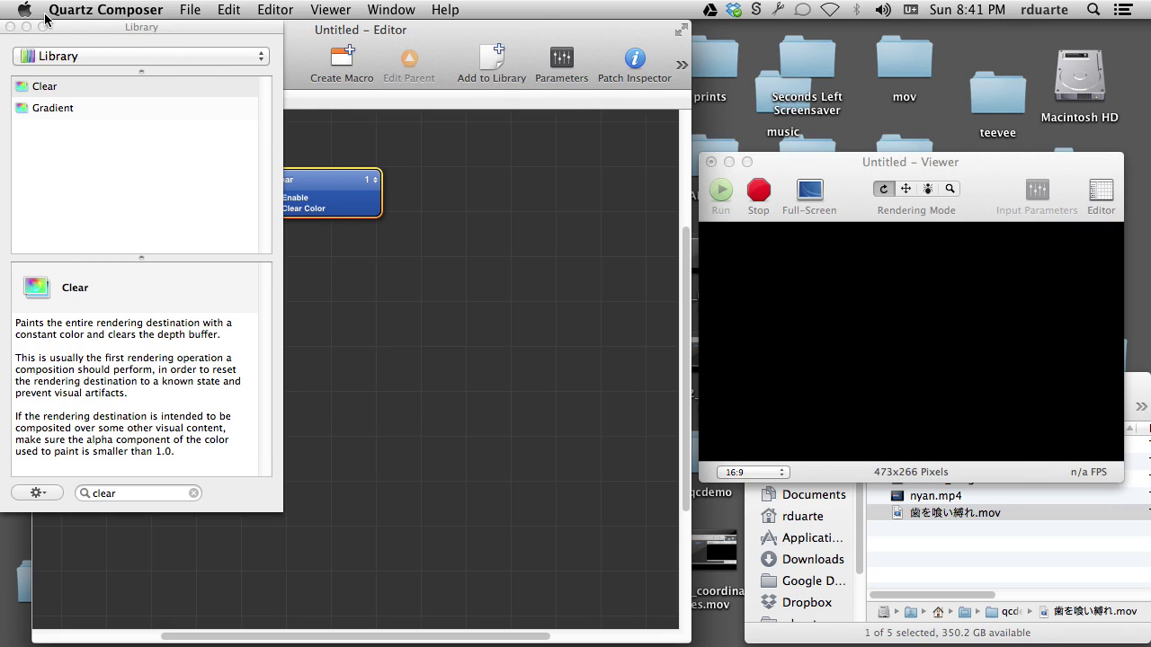
left_click(11, 26)
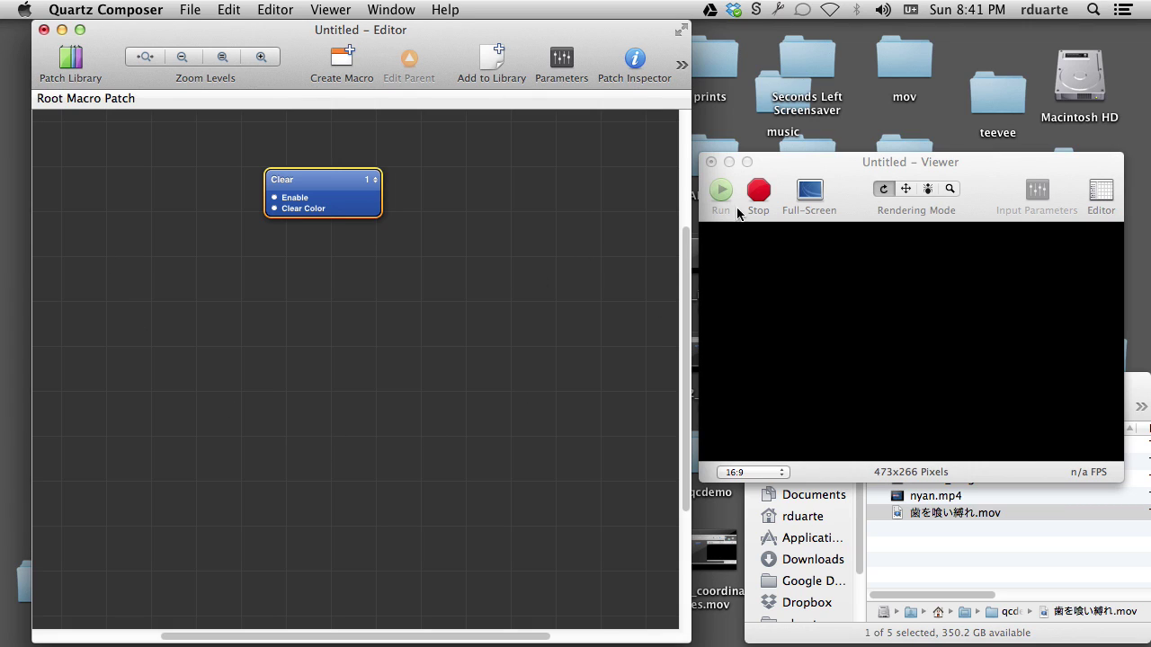
left_click_drag(342, 180, 308, 169)
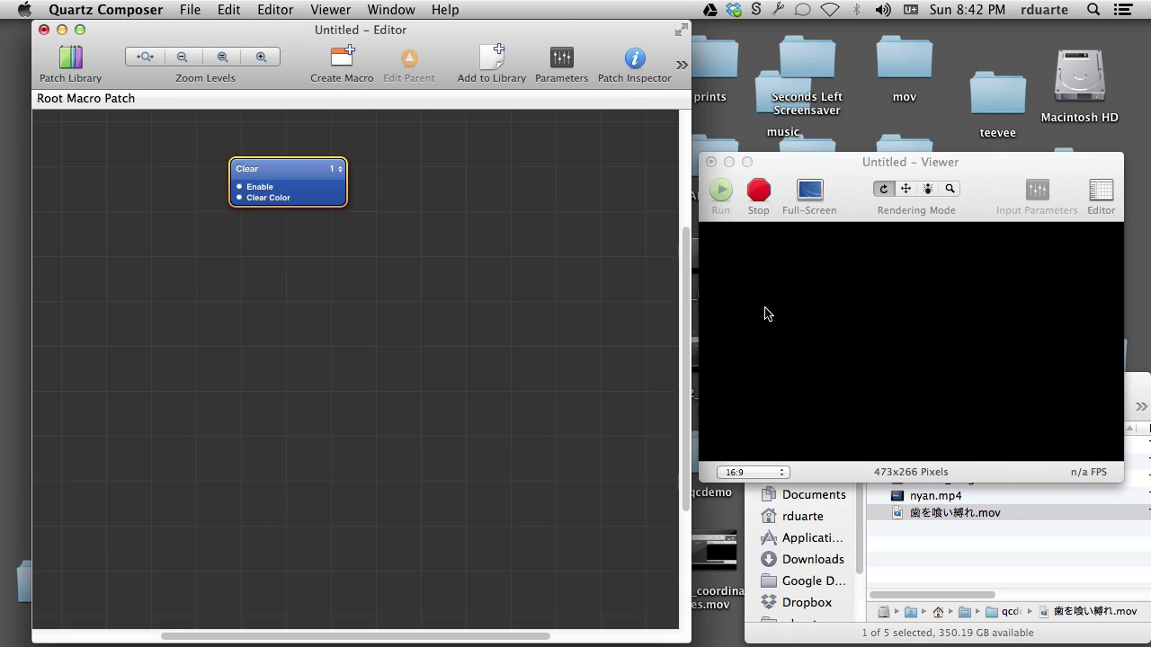
- Add a Sprite patch from a library search for 'sprite' and place it right of the Clear patch
left_click(457, 199)
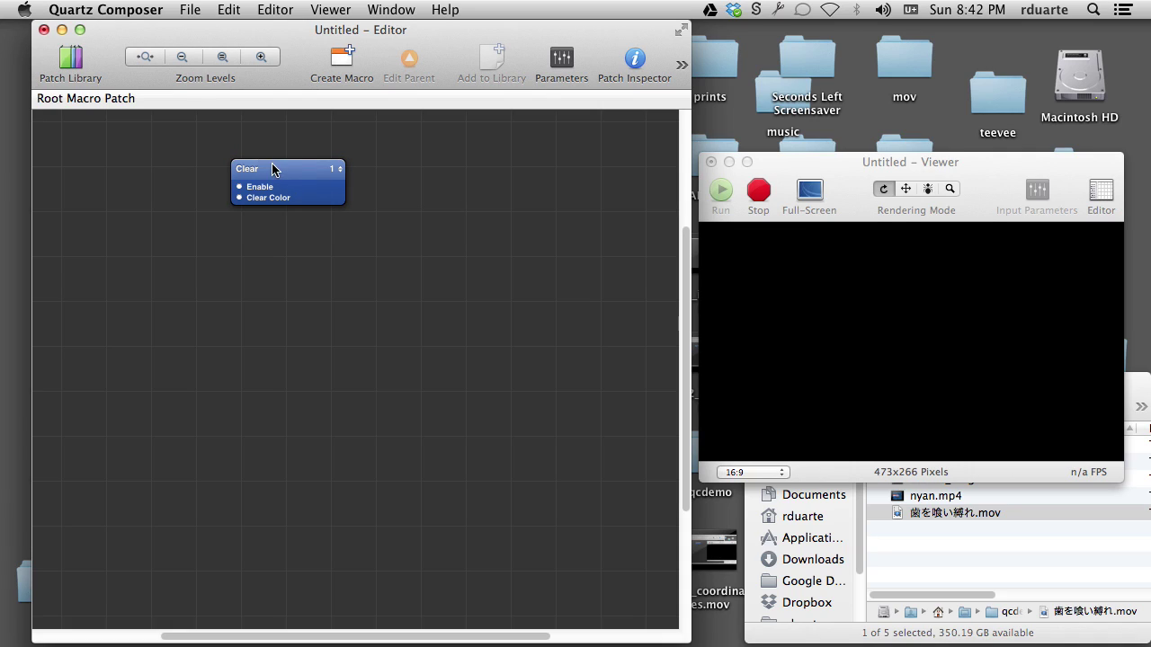
left_click_drag(275, 170, 267, 159)
left_click(333, 259)
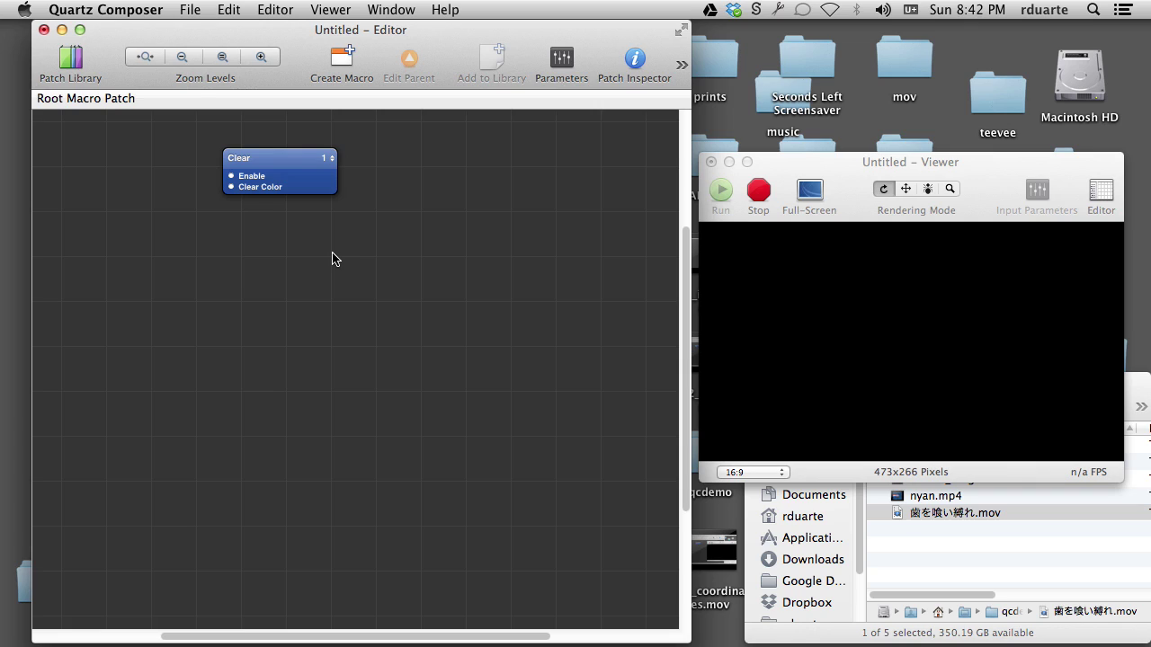
key("super+Return")
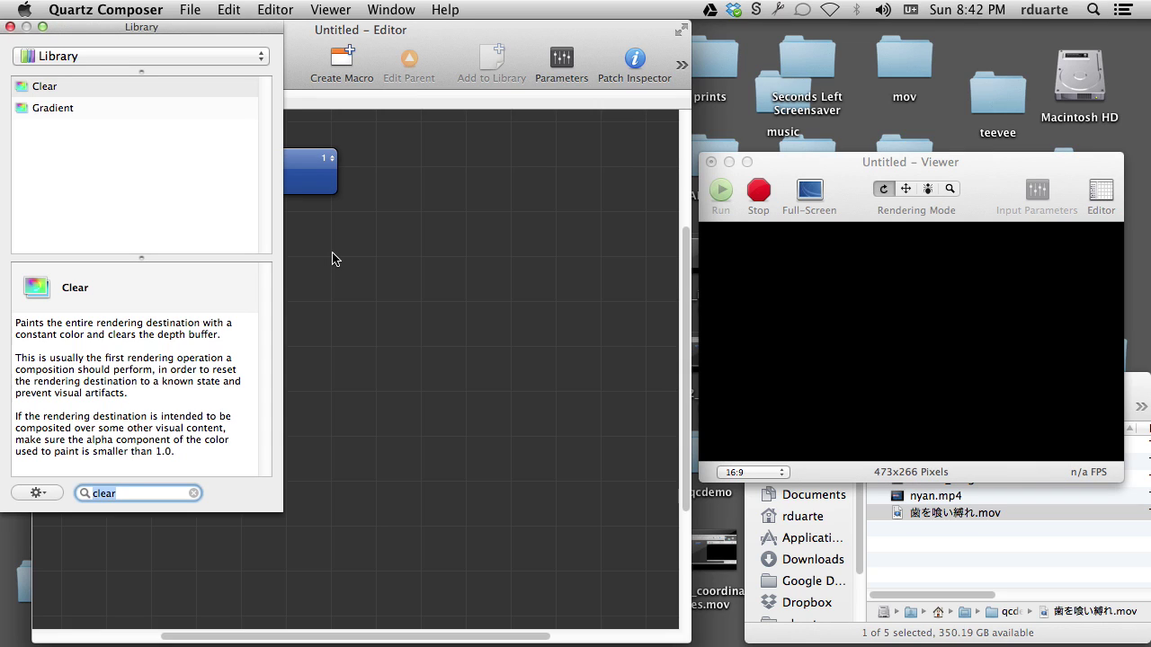
type("sprite")
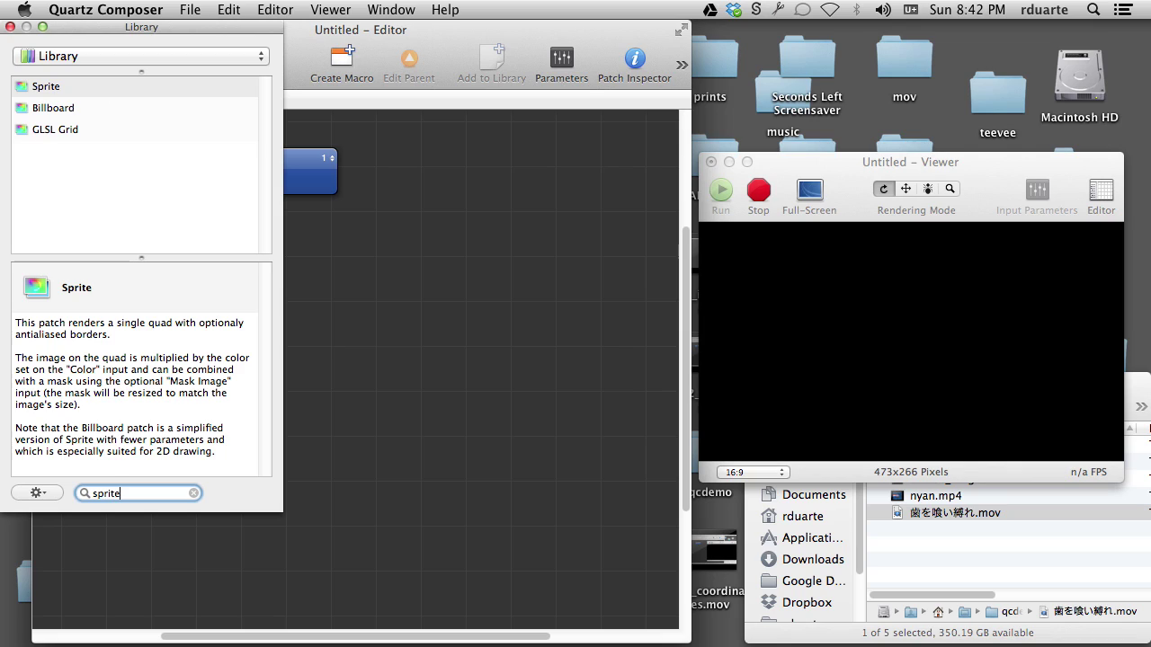
key("Return")
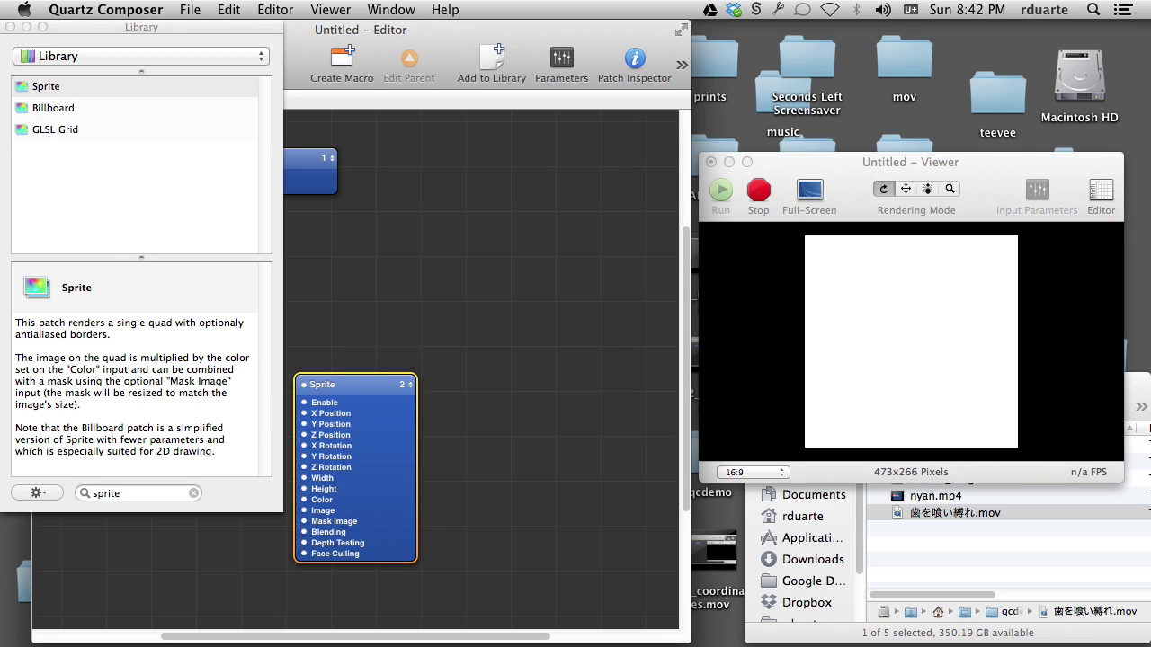
left_click_drag(356, 387, 493, 252)
left_click(11, 27)
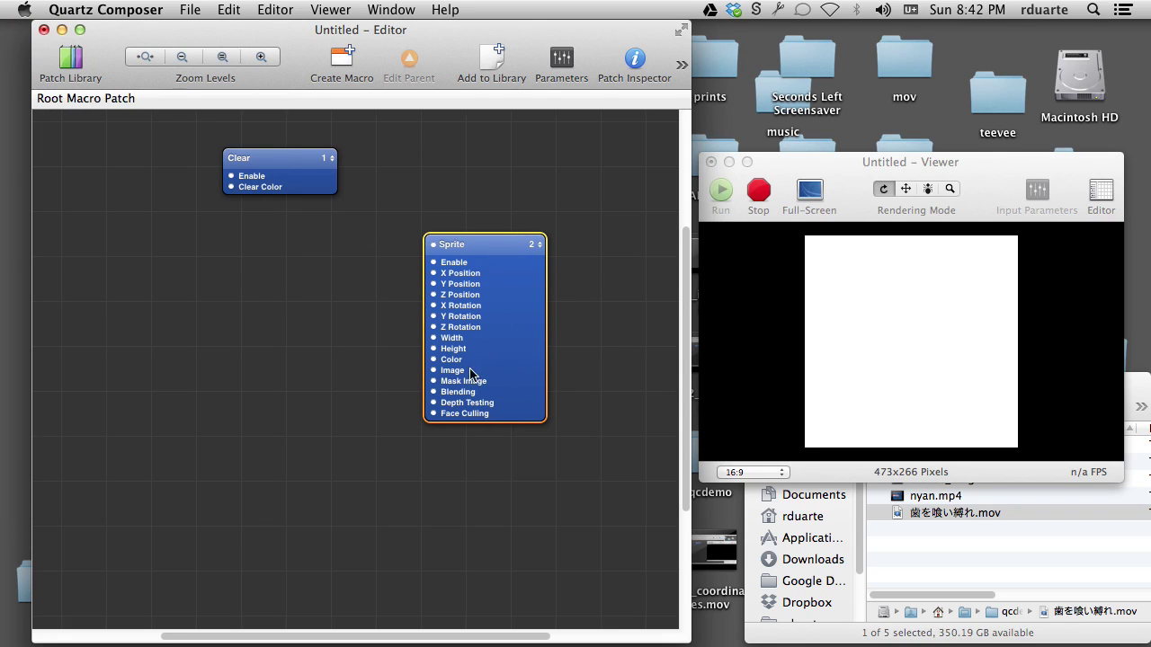
- Give the sprite a width and height of 0.3 and colour it sea-foam green
left_click(561, 59)
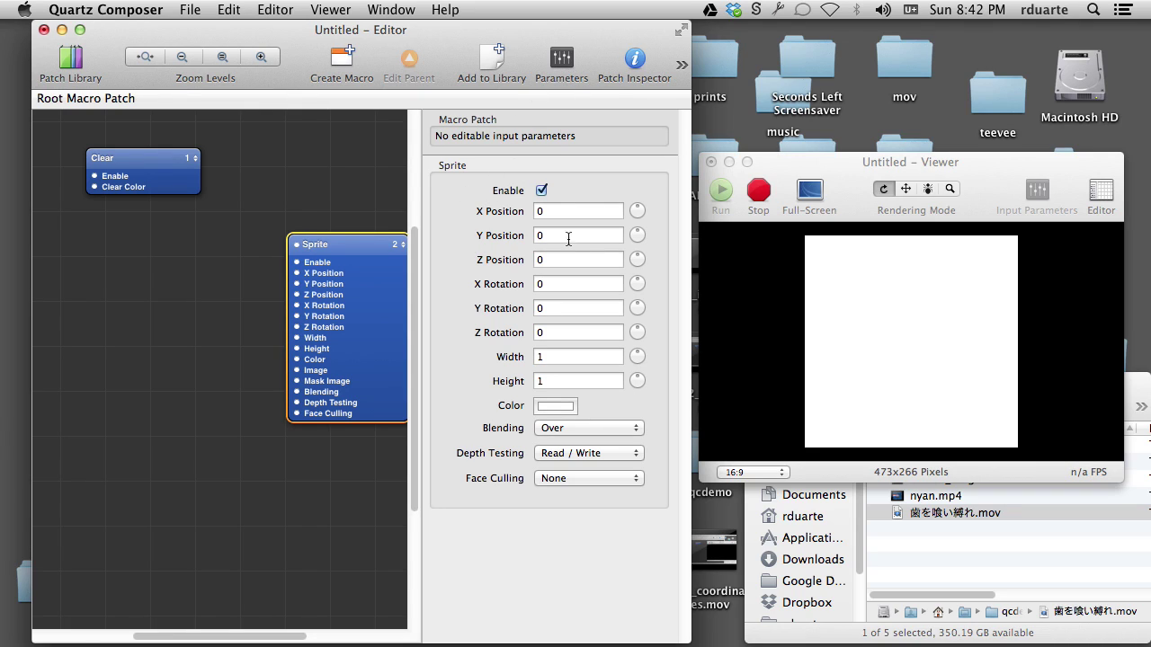
left_click(556, 360)
type("0.3")
key("Tab")
type("0.3")
key("Tab")
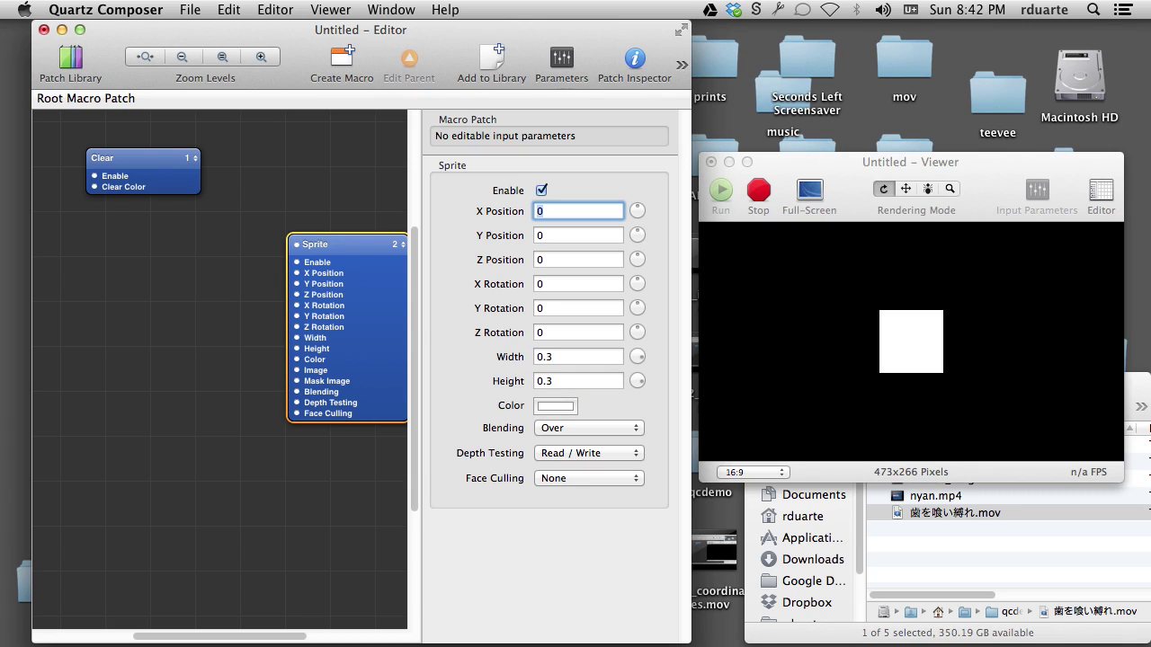
left_click(554, 406)
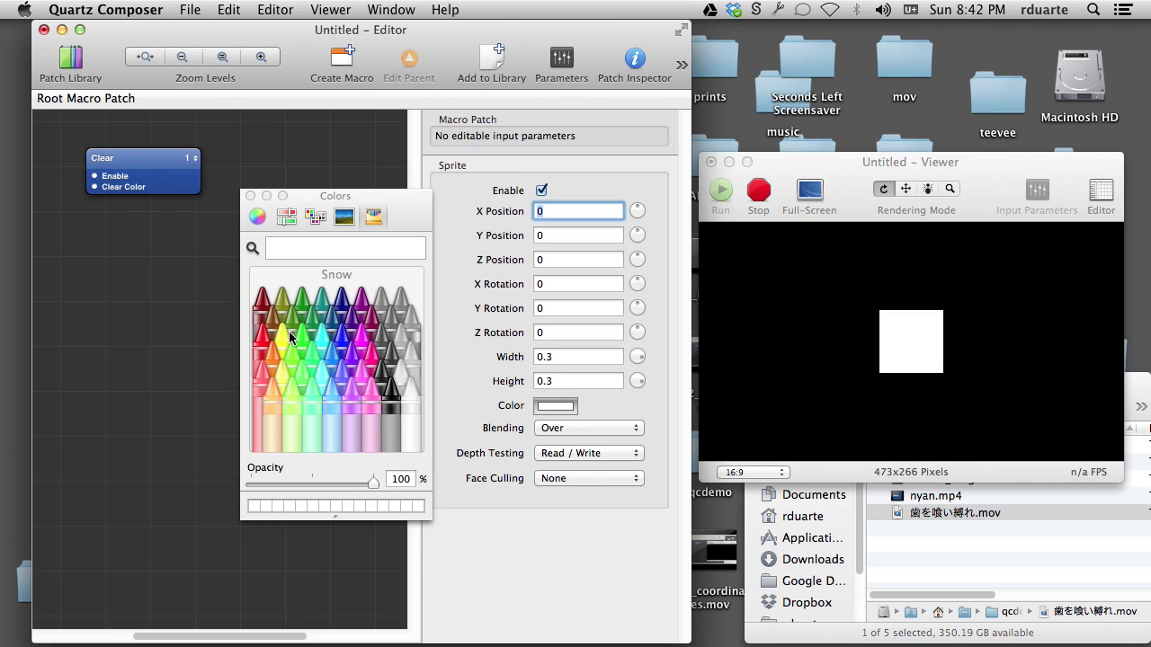
left_click(309, 351)
left_click(251, 195)
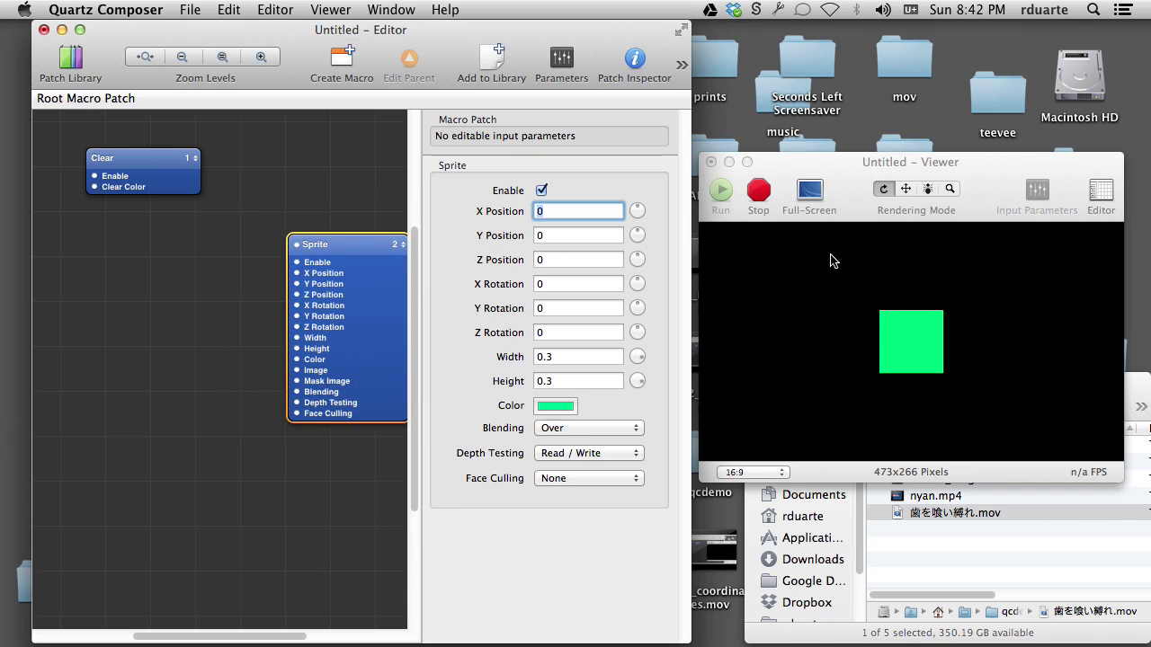
- Position the green square at the viewer's upper left, X -0.551 and Y 0.2748
left_click(873, 185)
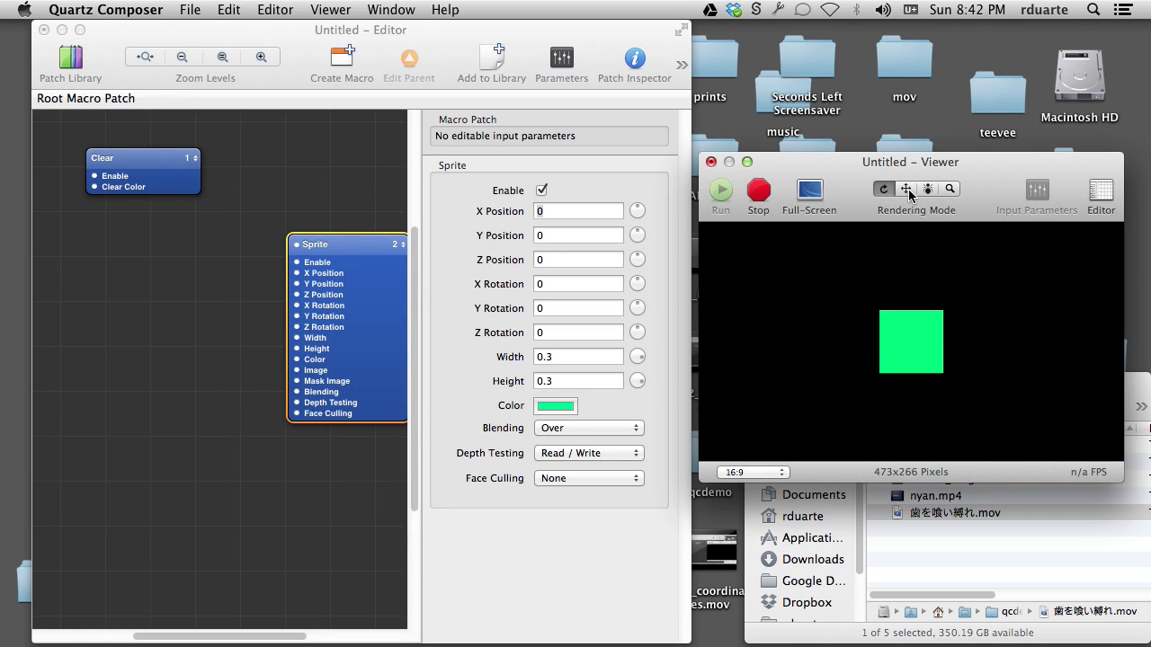
left_click(909, 193)
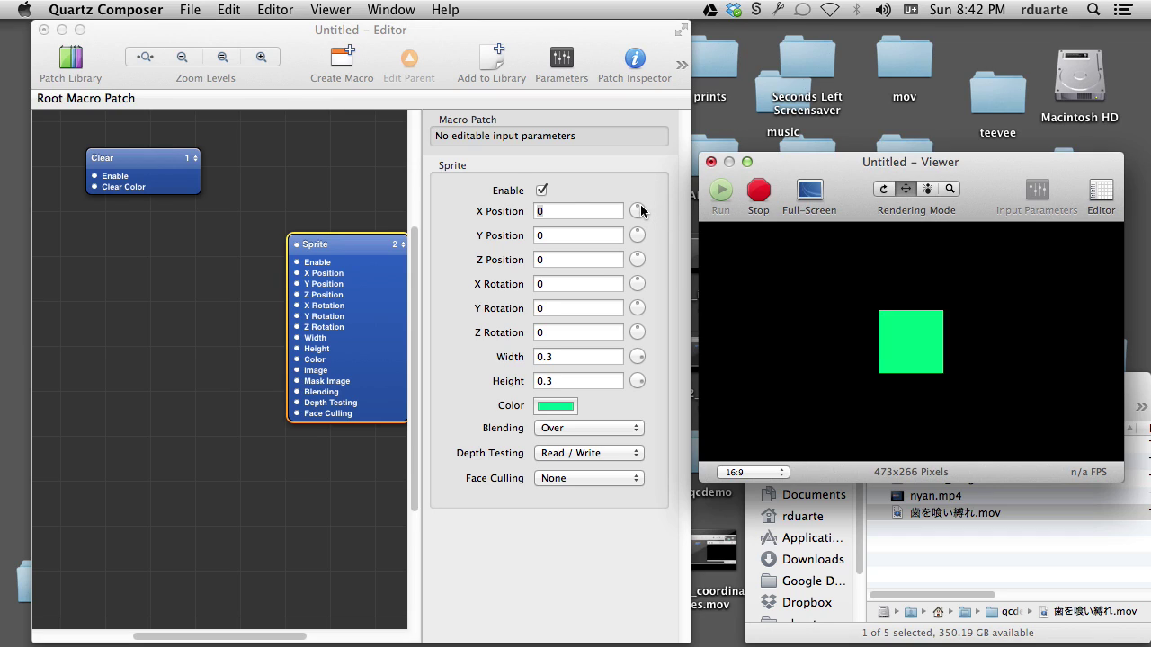
left_click_drag(640, 204, 640, 204)
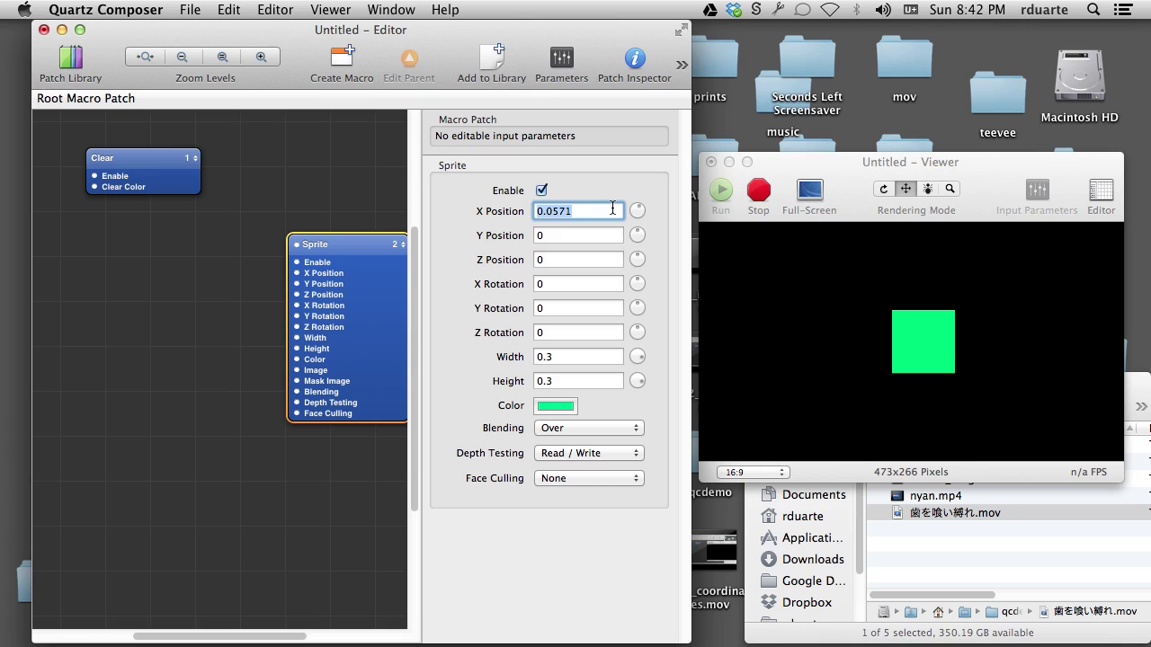
type("0.2")
key("BackSpace")
key("BackSpace")
key("BackSpace")
type("-0.2")
key("Return")
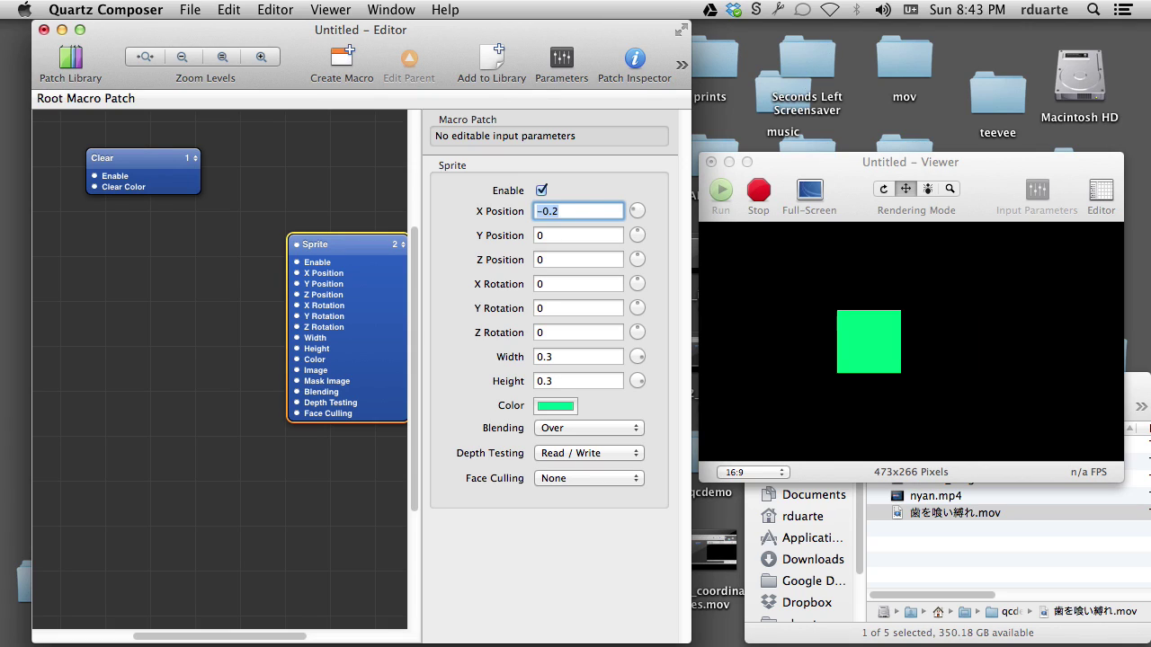
left_click(869, 331)
left_click_drag(869, 331, 791, 284)
left_click(884, 190)
- Rename the Sprite patch to 'green box'
left_click(341, 215)
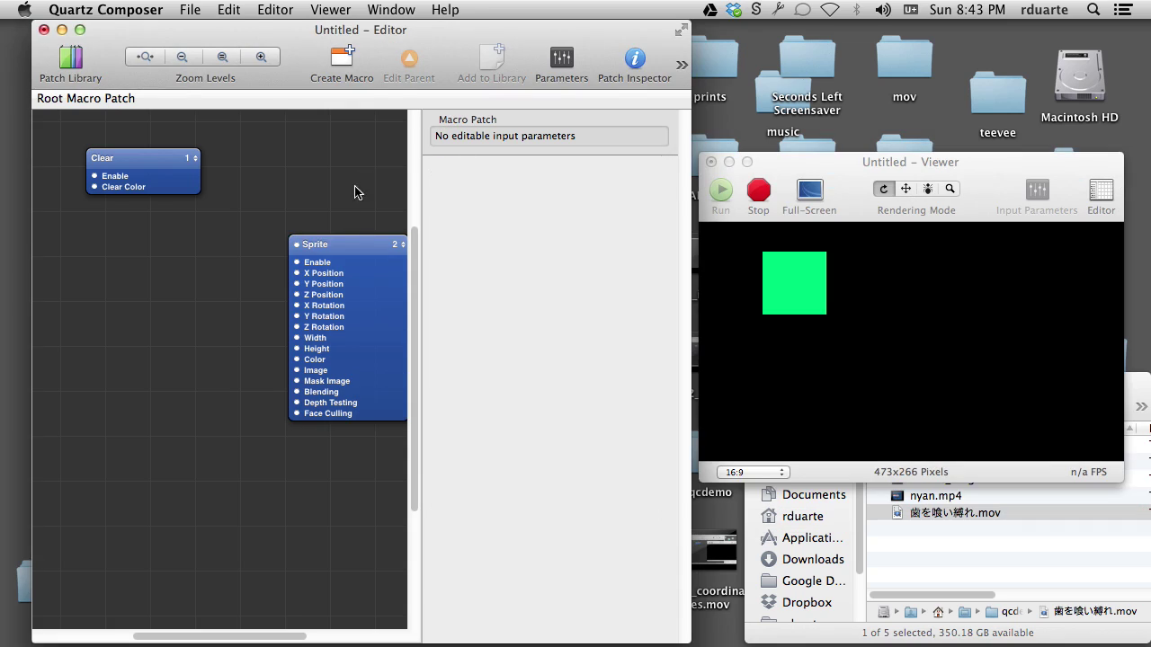
left_click_drag(362, 257, 331, 198)
double_click(290, 186)
type("green box")
key("Return")
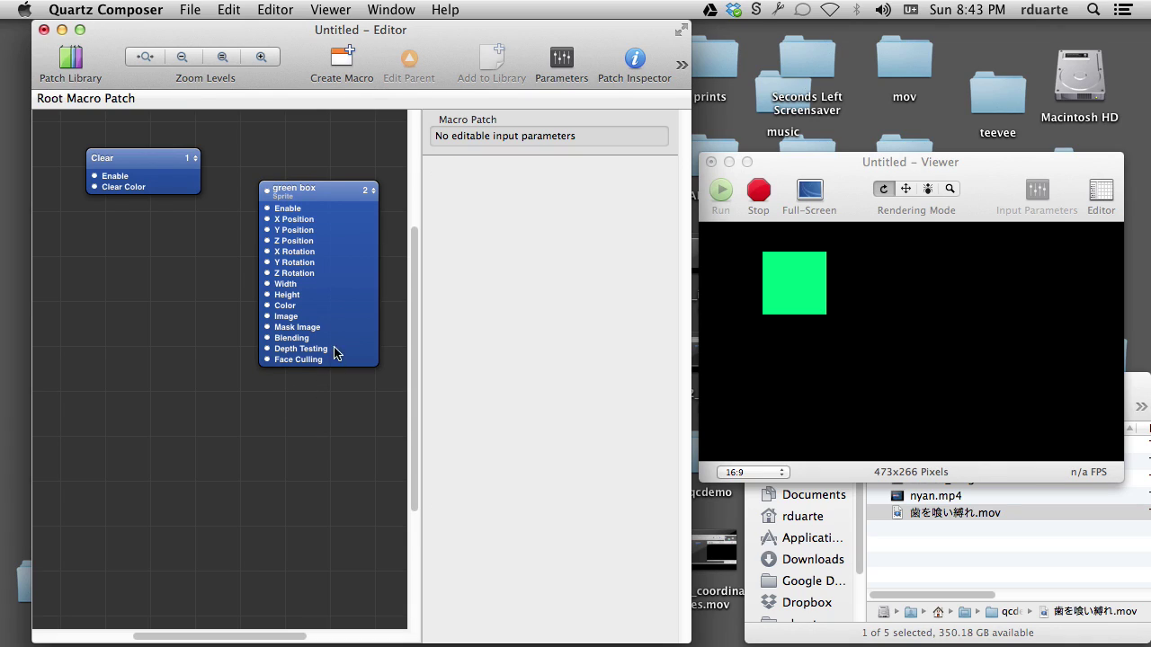
- Duplicate green box, place the copy below it, and rename it 'red box'
key("super+d")
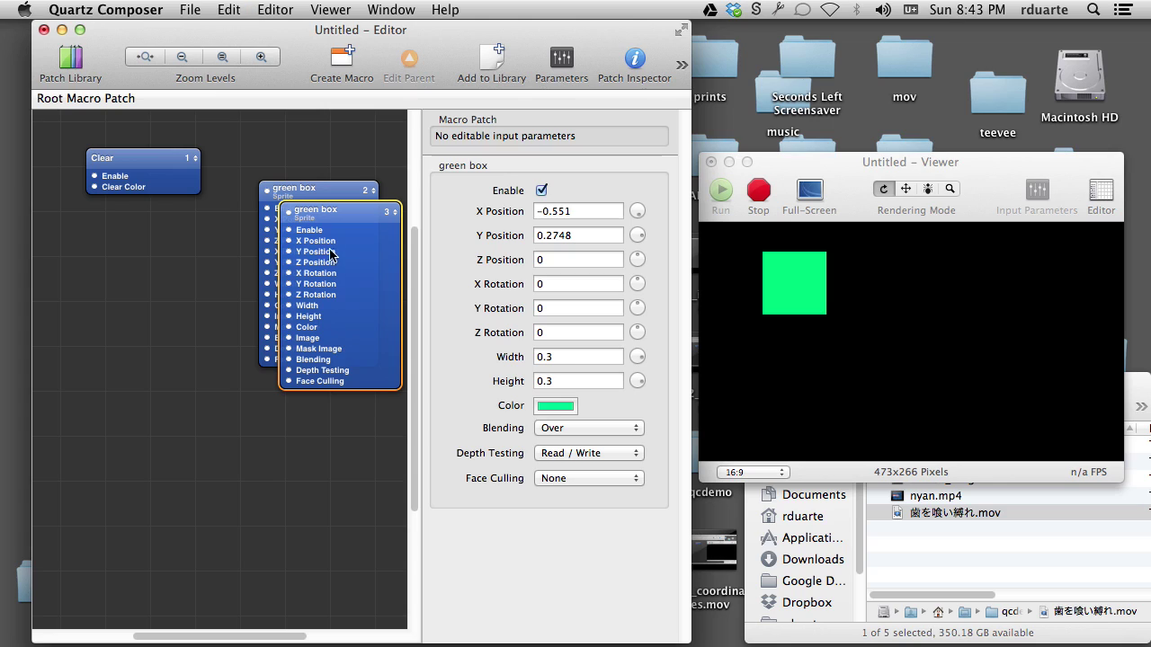
left_click_drag(336, 220, 338, 414)
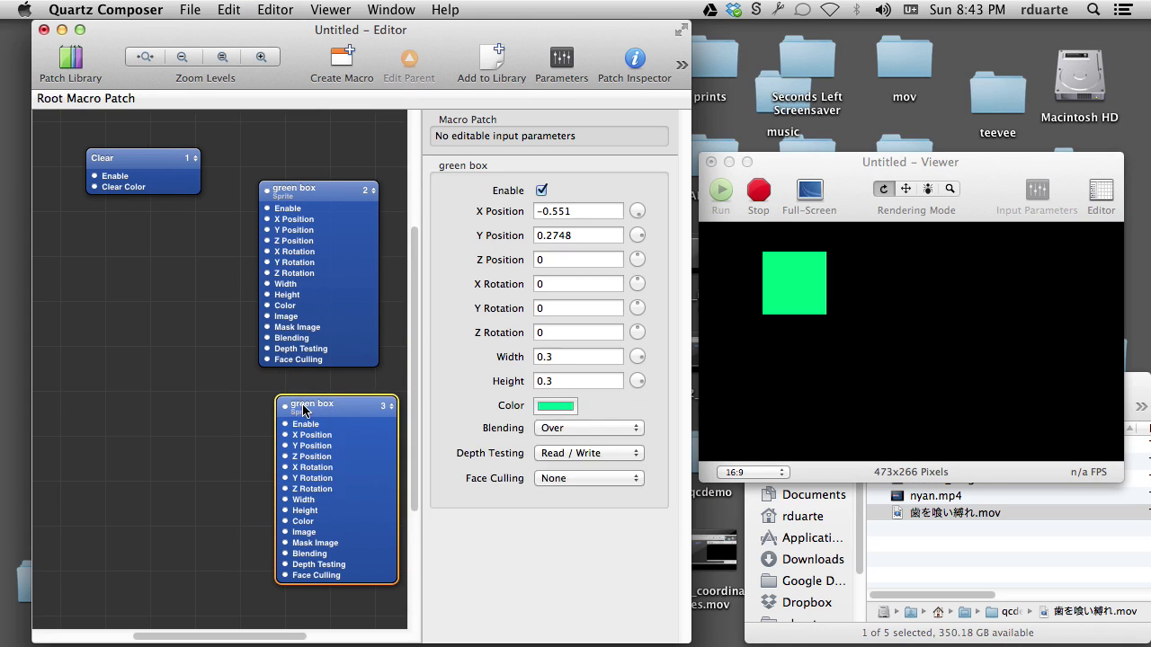
double_click(313, 405)
double_click(290, 401)
type("red")
key("Return")
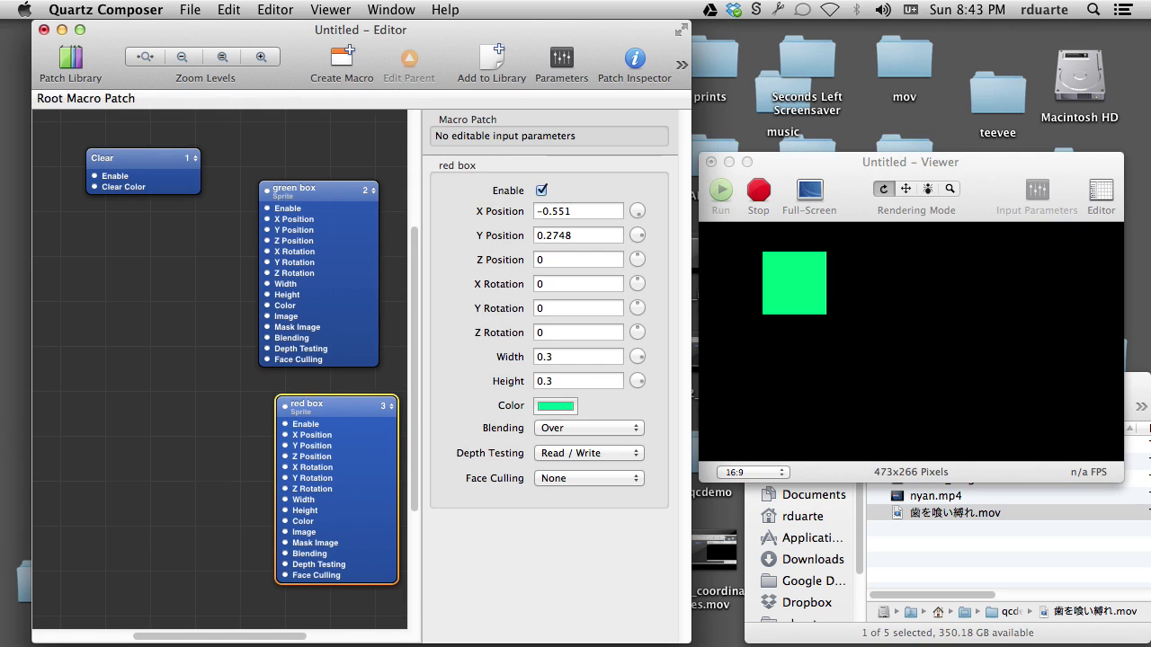
- Colour red box Maraschino and drag it to X 0.2989, Y -0.0296, right of the green square
left_click(556, 409)
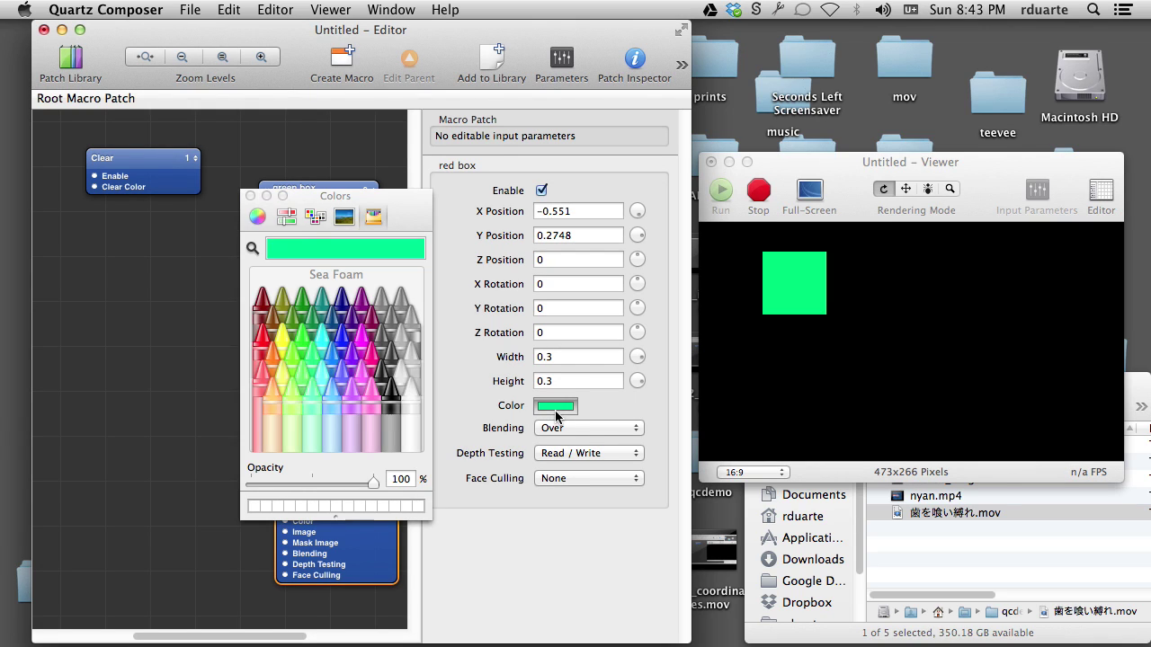
left_click(264, 354)
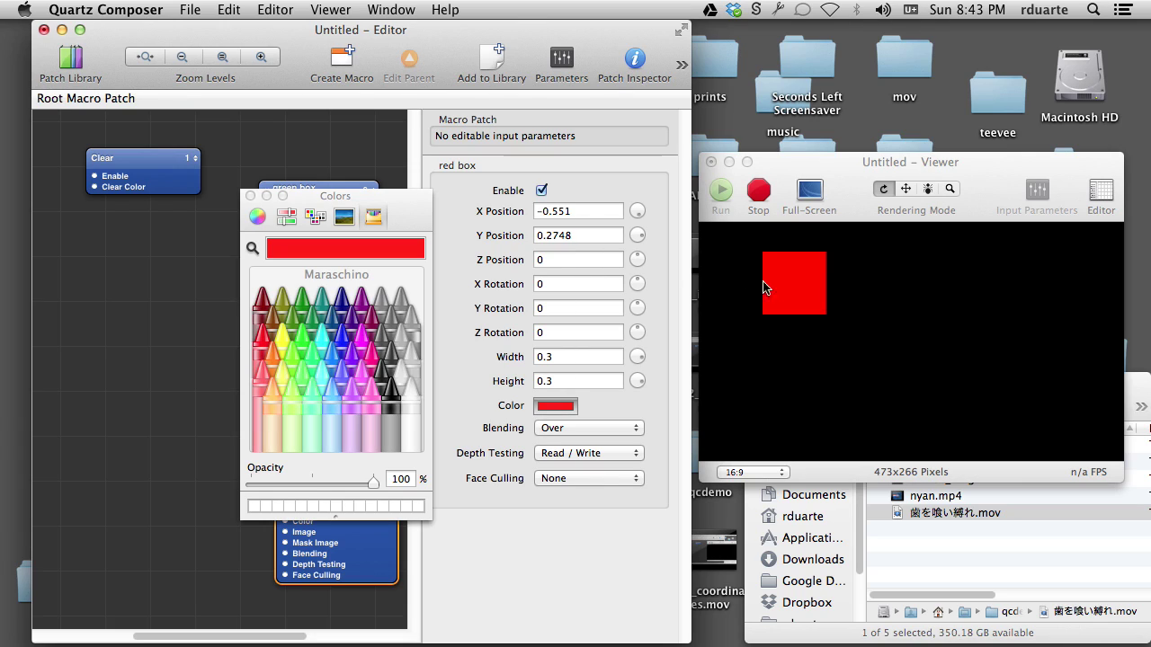
left_click(906, 190)
left_click_drag(797, 279, 971, 343)
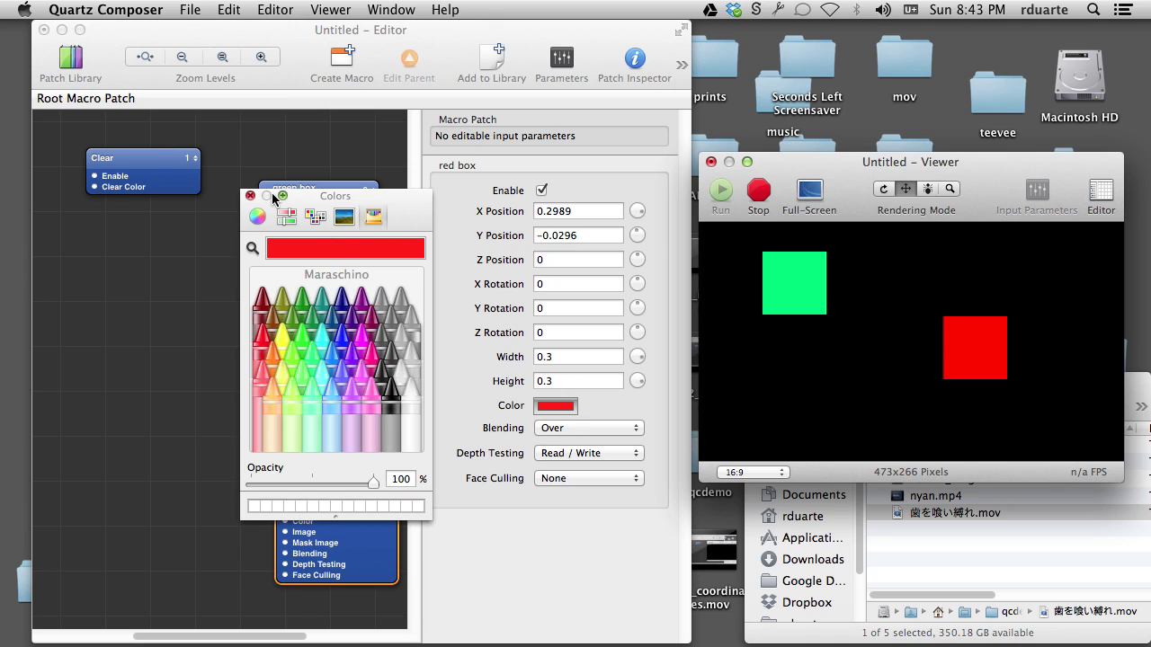
left_click(251, 196)
left_click(884, 188)
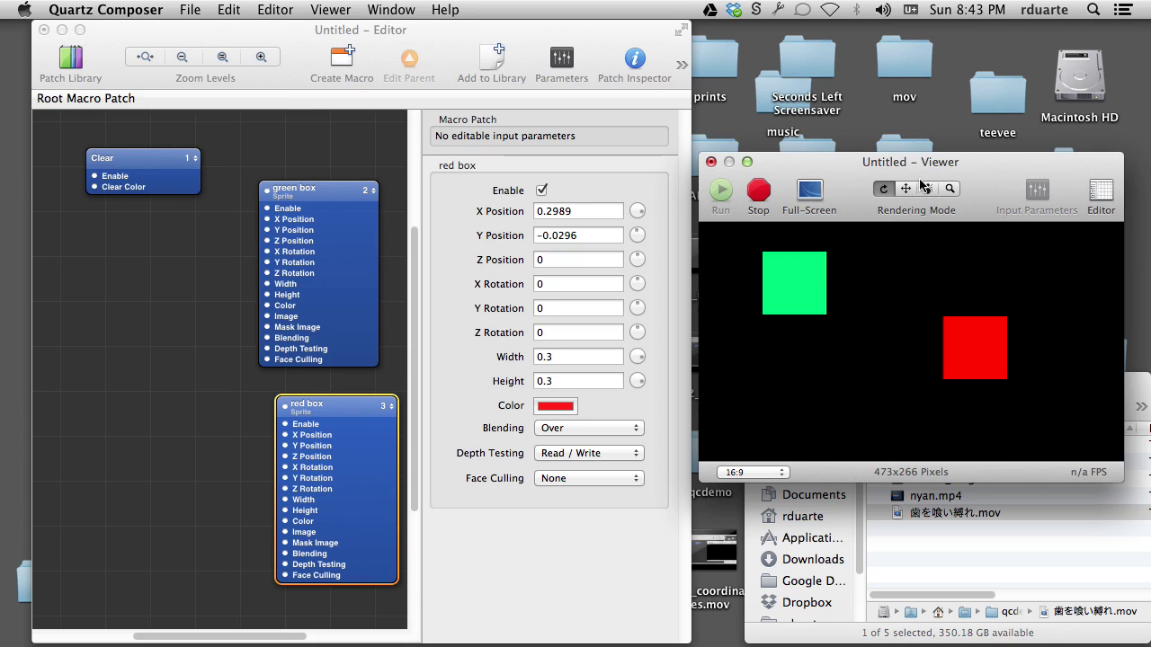
left_click(906, 190)
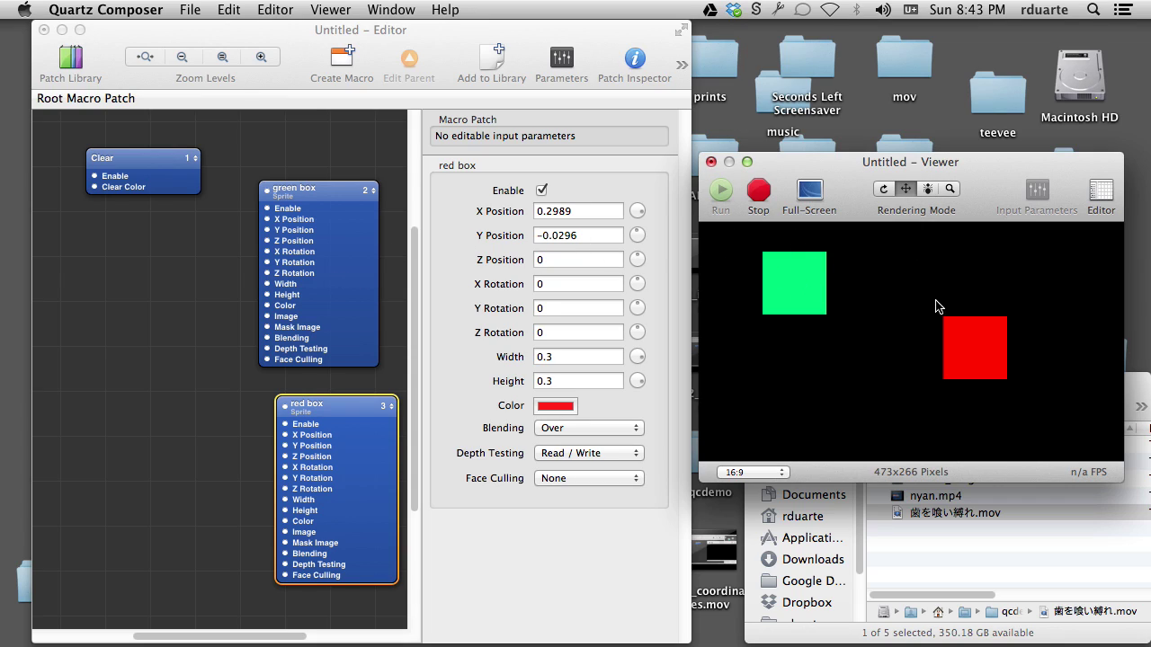
left_click(885, 190)
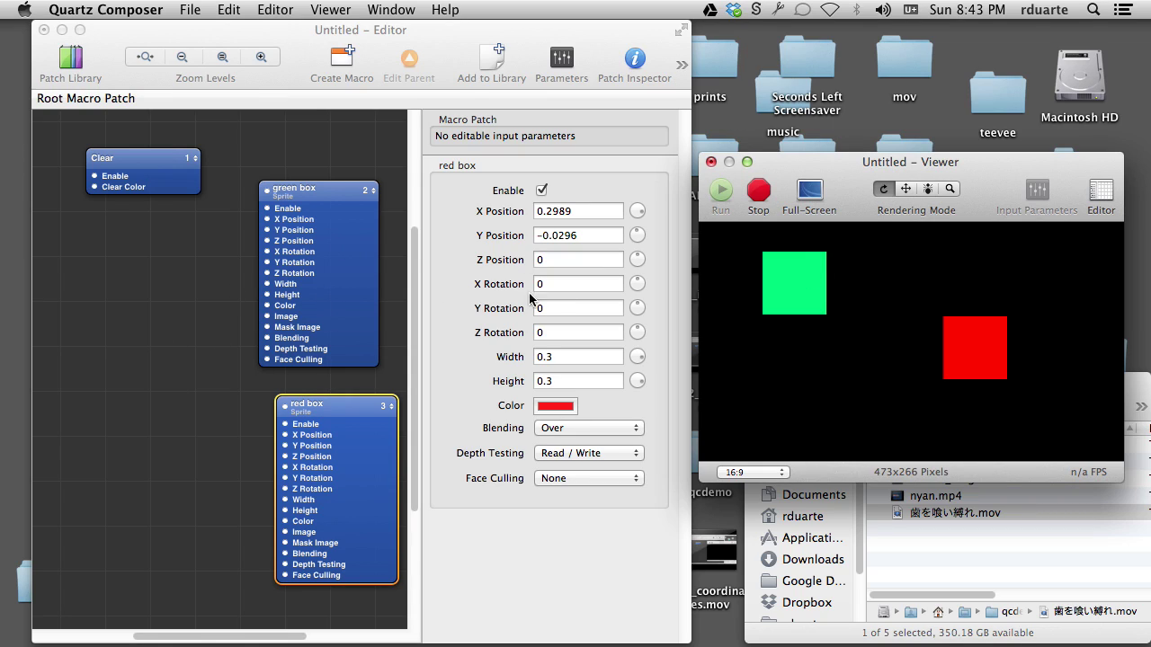
left_click(906, 189)
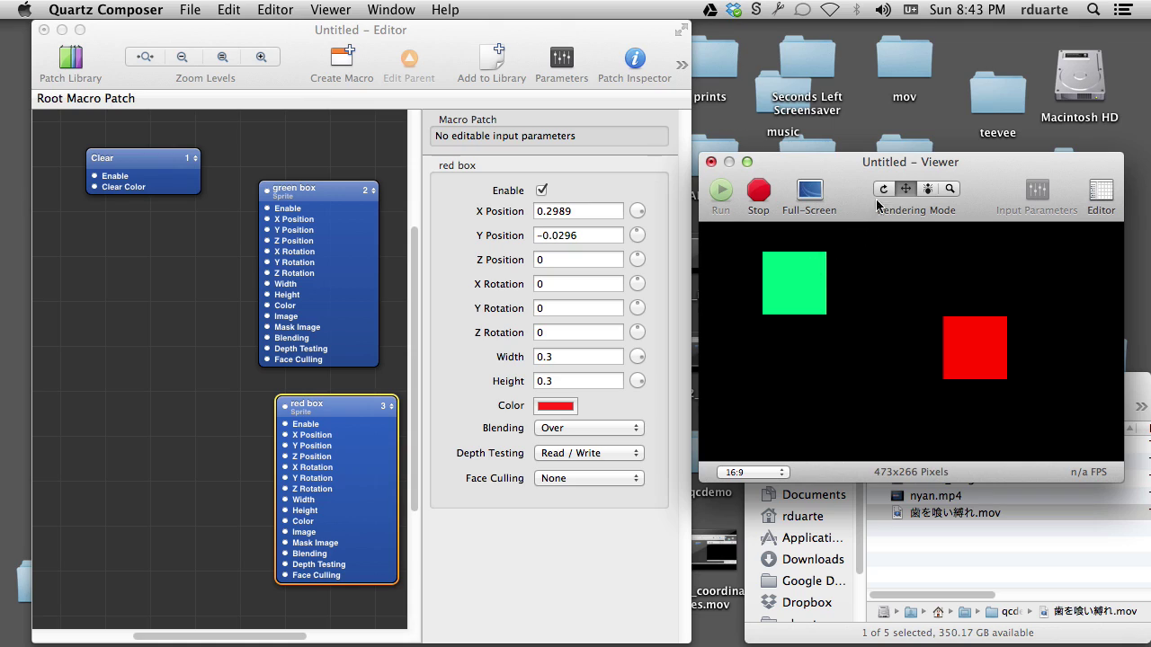
- Hide the parameters, rearrange the Clear, green box and red box patches, and toggle green box Enable off and on
left_click(541, 77)
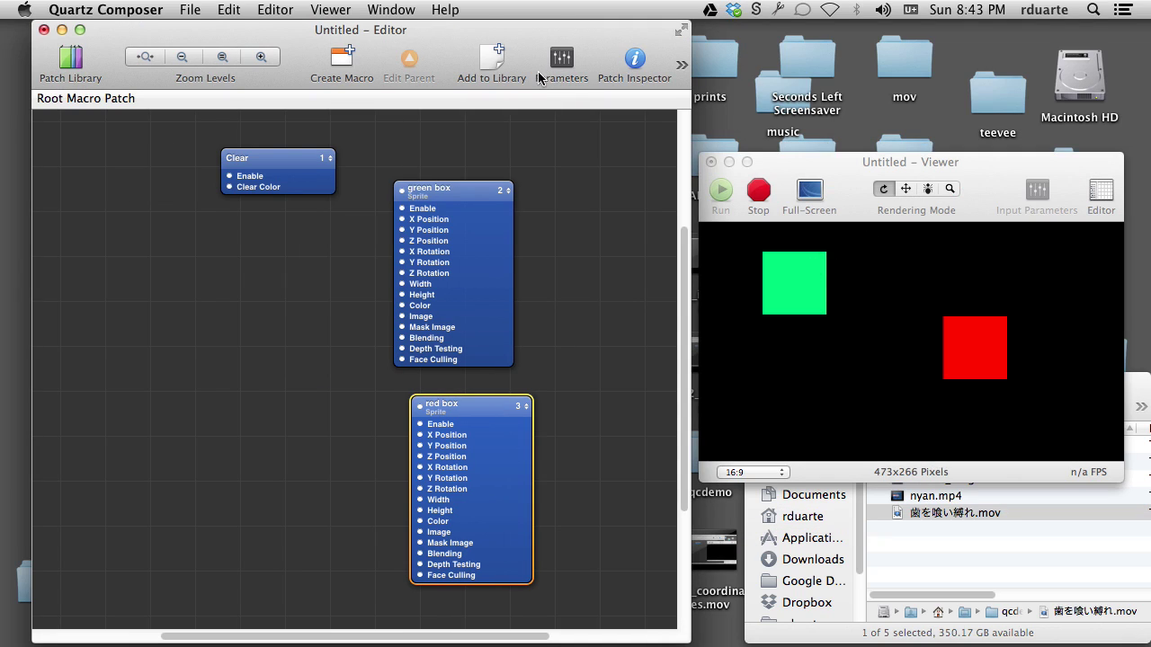
left_click_drag(291, 159, 240, 137)
left_click(456, 192)
left_click_drag(456, 192, 339, 248)
left_click_drag(473, 413, 523, 413)
left_click_drag(304, 254, 348, 254)
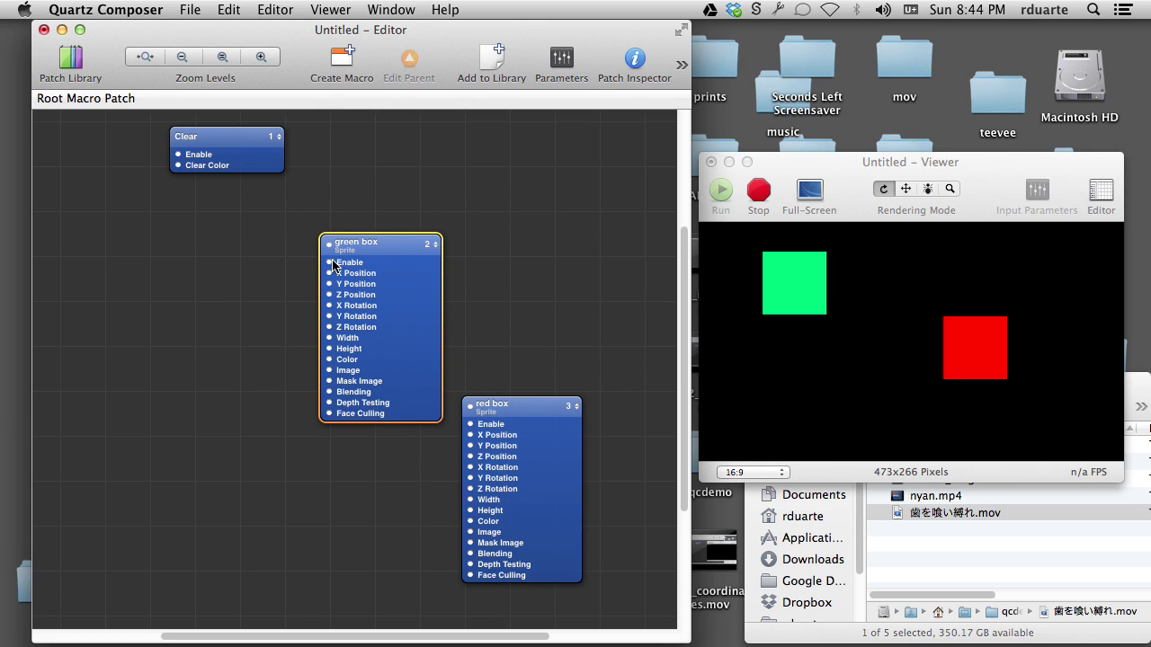
left_click(331, 266)
left_click(342, 283)
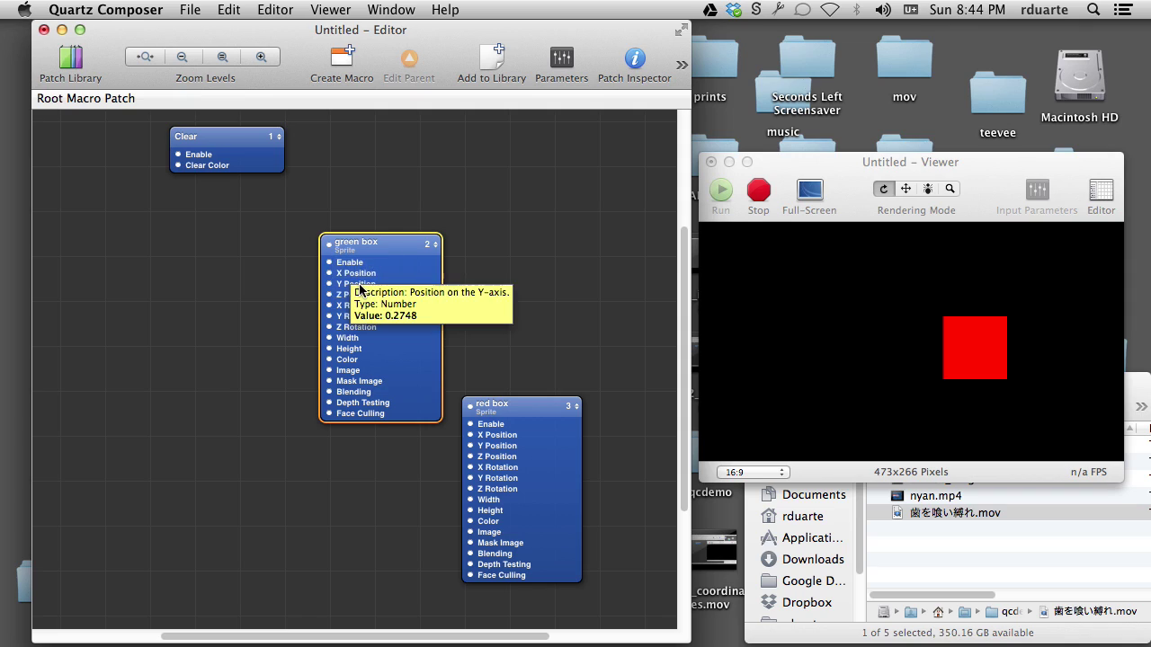
left_click(329, 265)
left_click(342, 265)
left_click(303, 270)
- Add a Keyboard patch from a library search for 'keyboard' and place it near green box
key("super+Return")
type("keybaord")
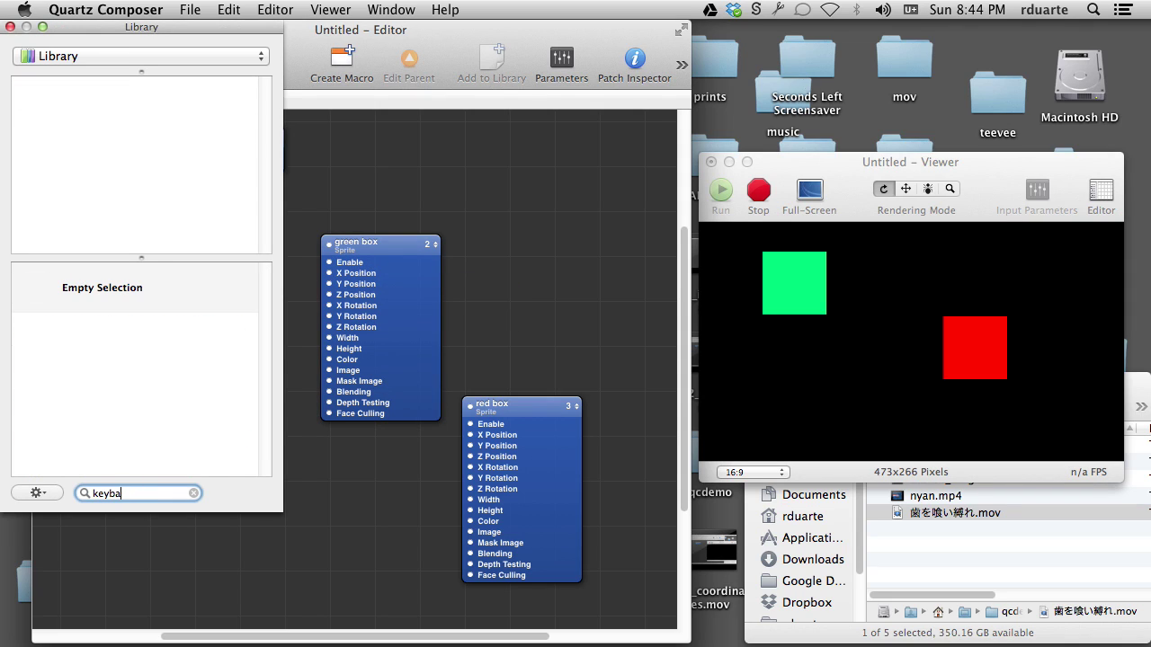
key("BackSpace")
type("oard")
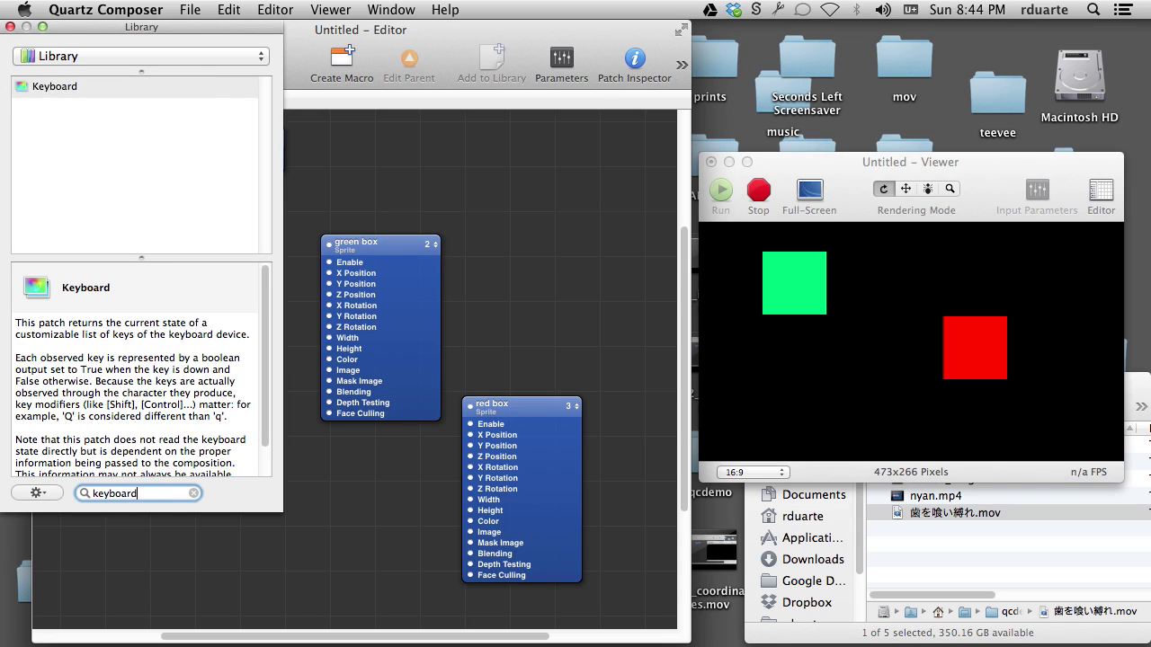
key("Return")
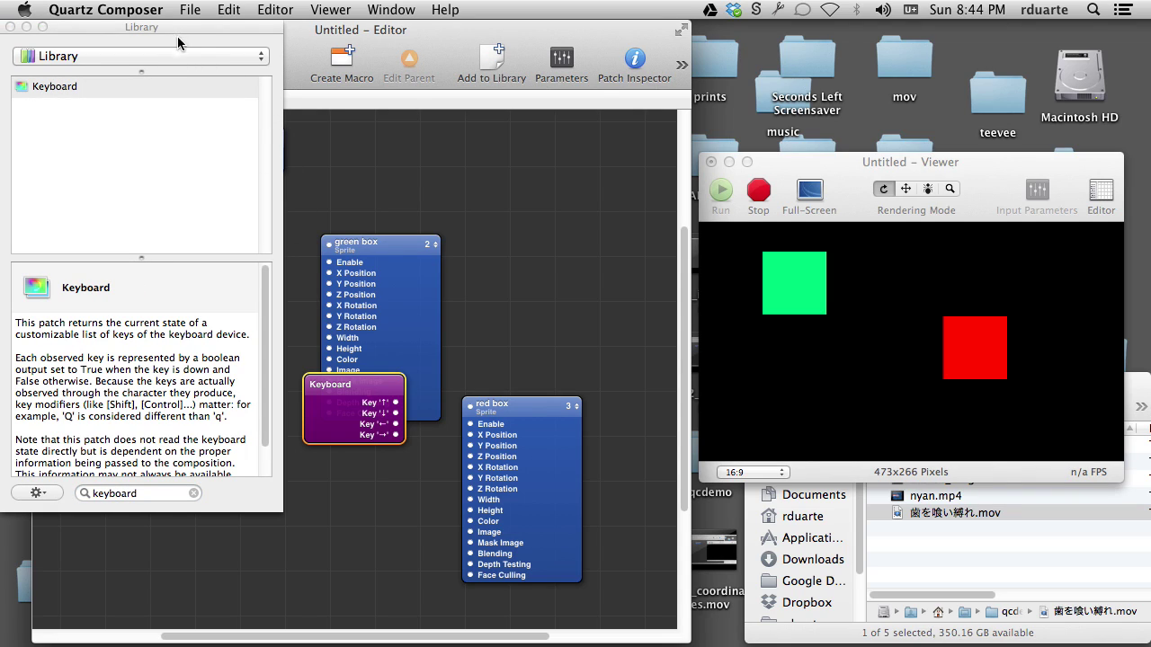
key("super+Return")
left_click_drag(359, 387, 469, 424)
- Wire the Keyboard up and down keys to the sprites' Enable inputs and test them
left_click(910, 353)
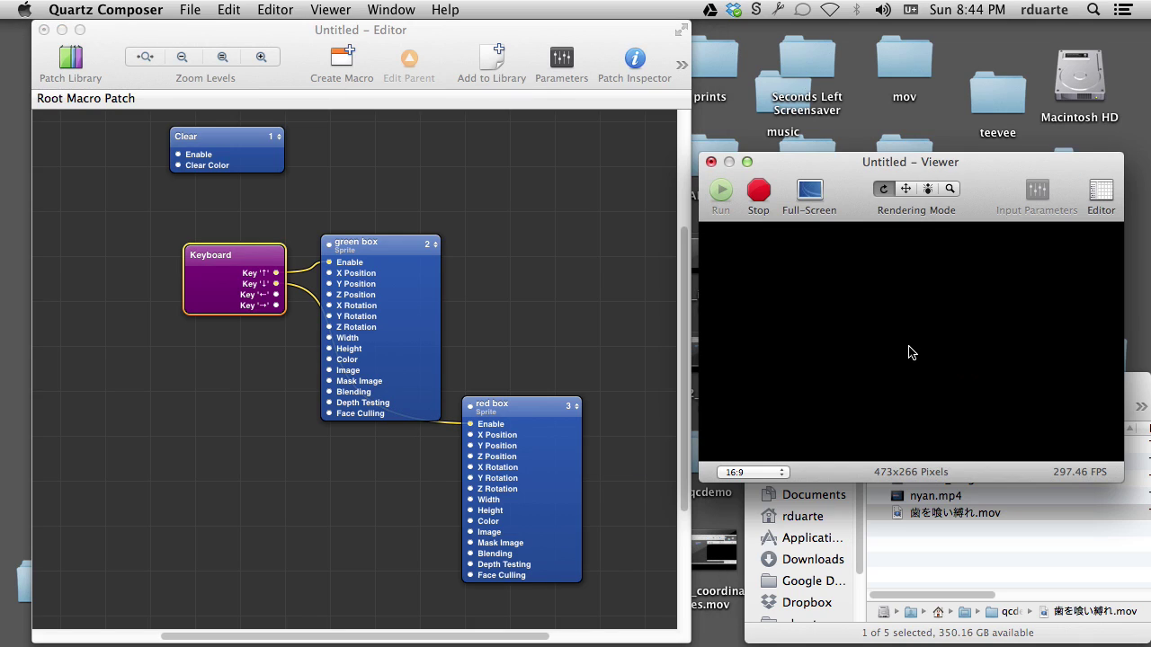
key("Up")
key("Down")
key("Up")
key("Down")
left_click_drag(256, 251, 214, 231)
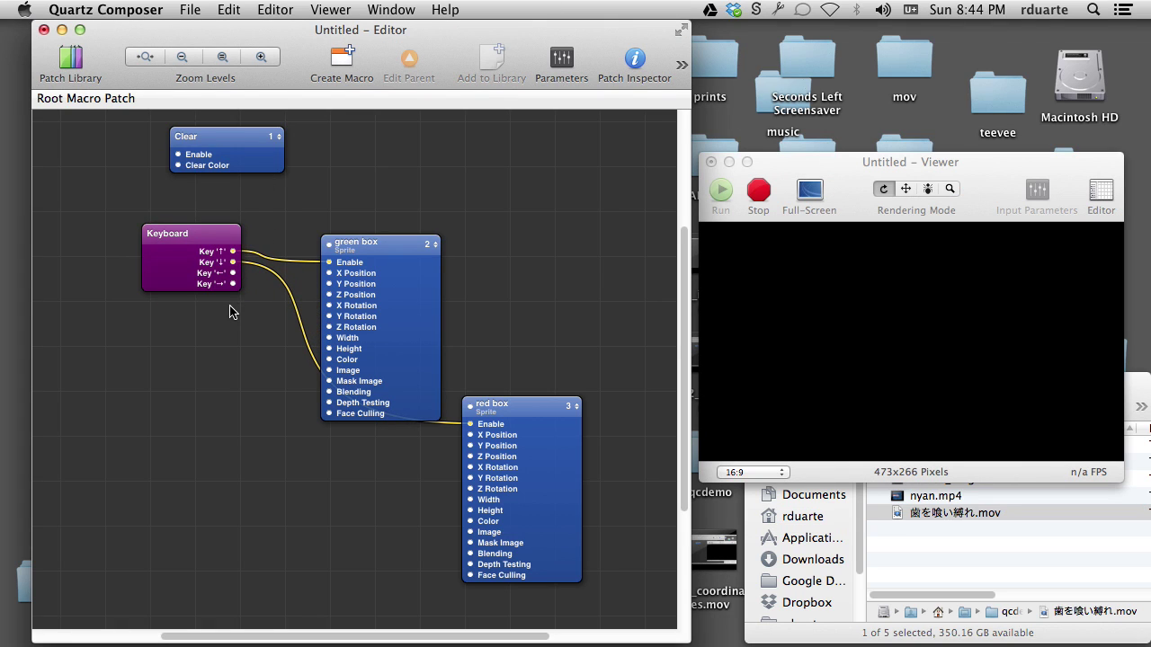
- Add a Mouse patch from a library search for 'mouse' and place it beside the Keyboard patch
key("super+shift+l")
type("muse")
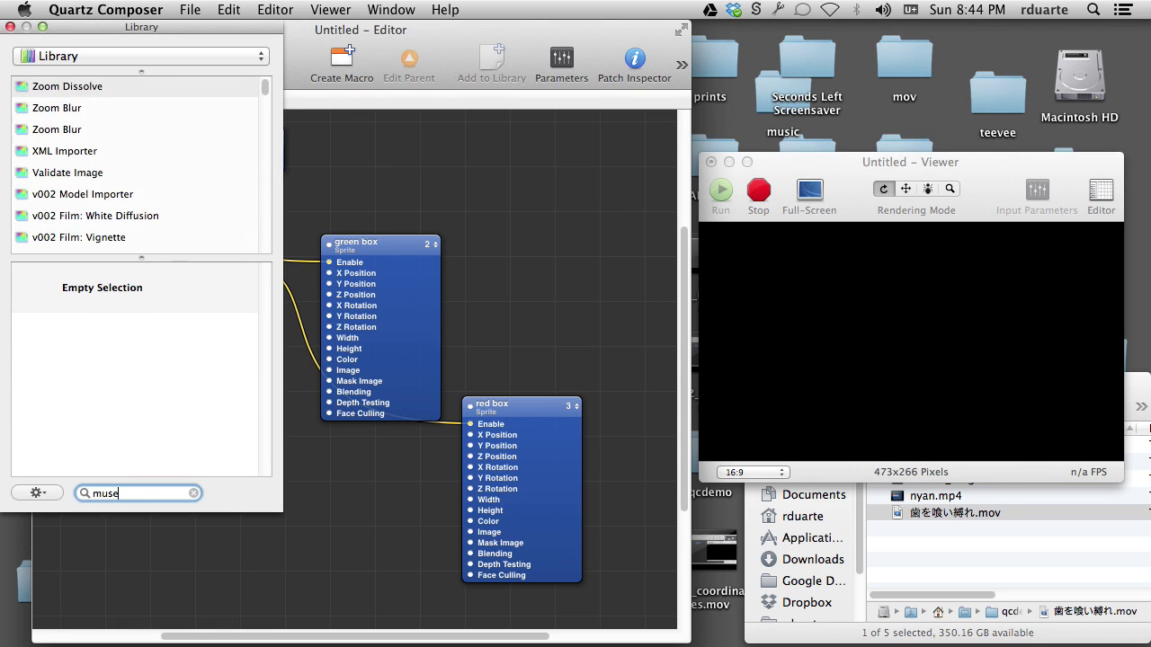
key("BackSpace")
key("BackSpace")
key("BackSpace")
type("ouse")
key("Return")
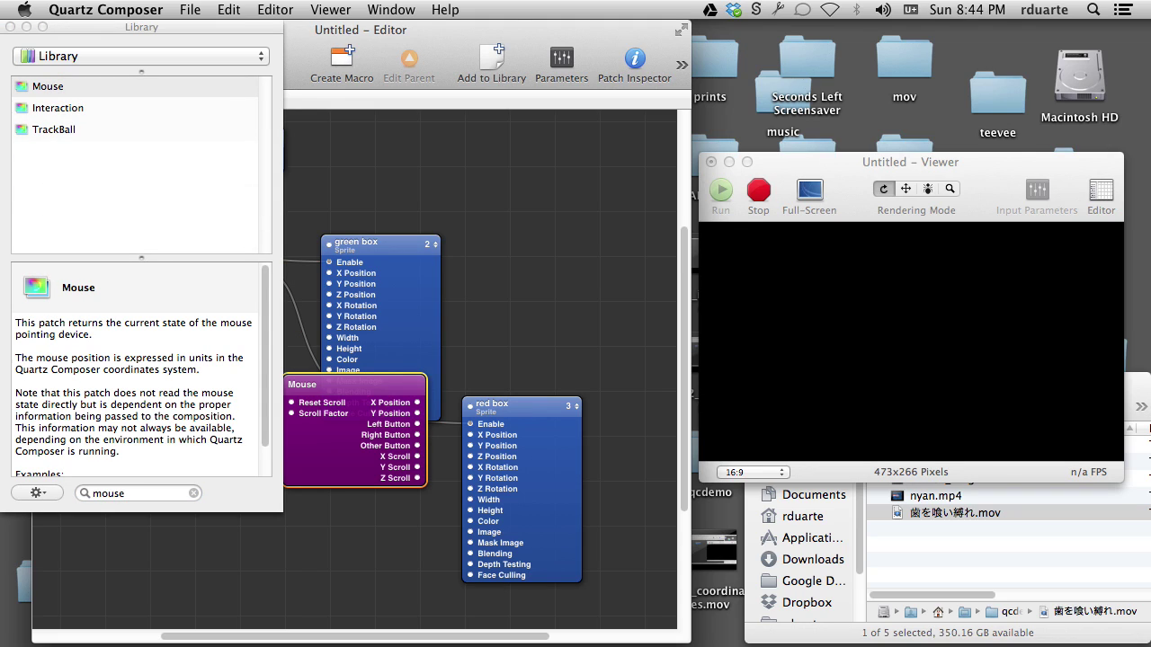
key("super+shift+l")
left_click_drag(381, 390, 209, 366)
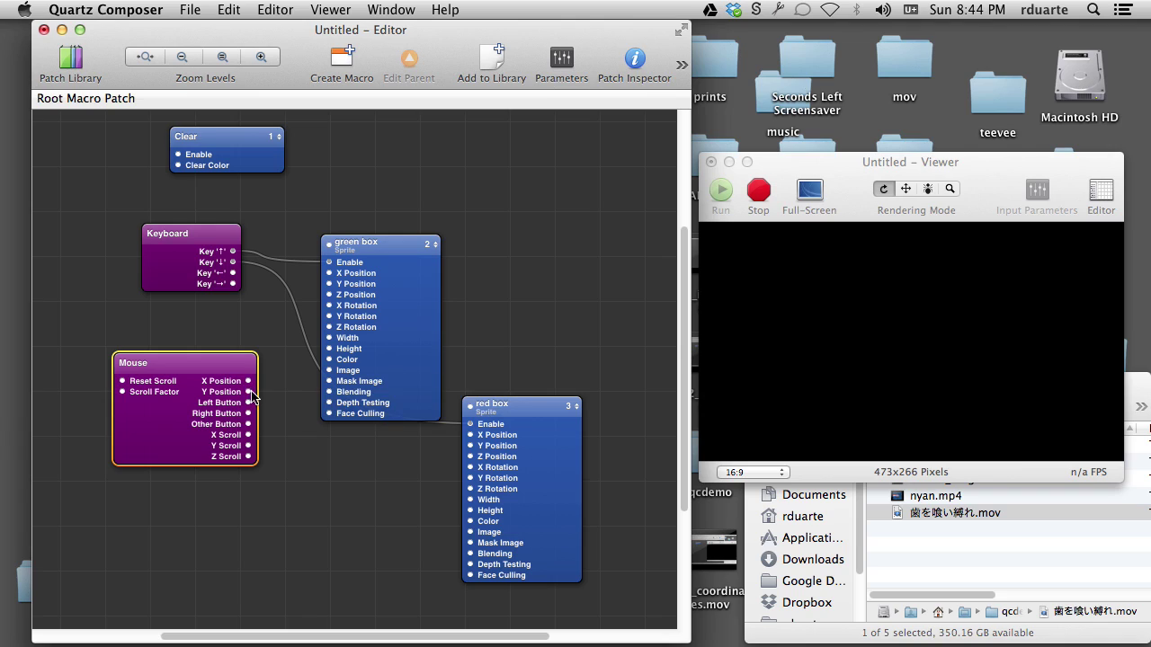
- Connect the Mouse Left Button to red box Enable and test it with clicks in the viewer
left_click_drag(248, 403, 471, 428)
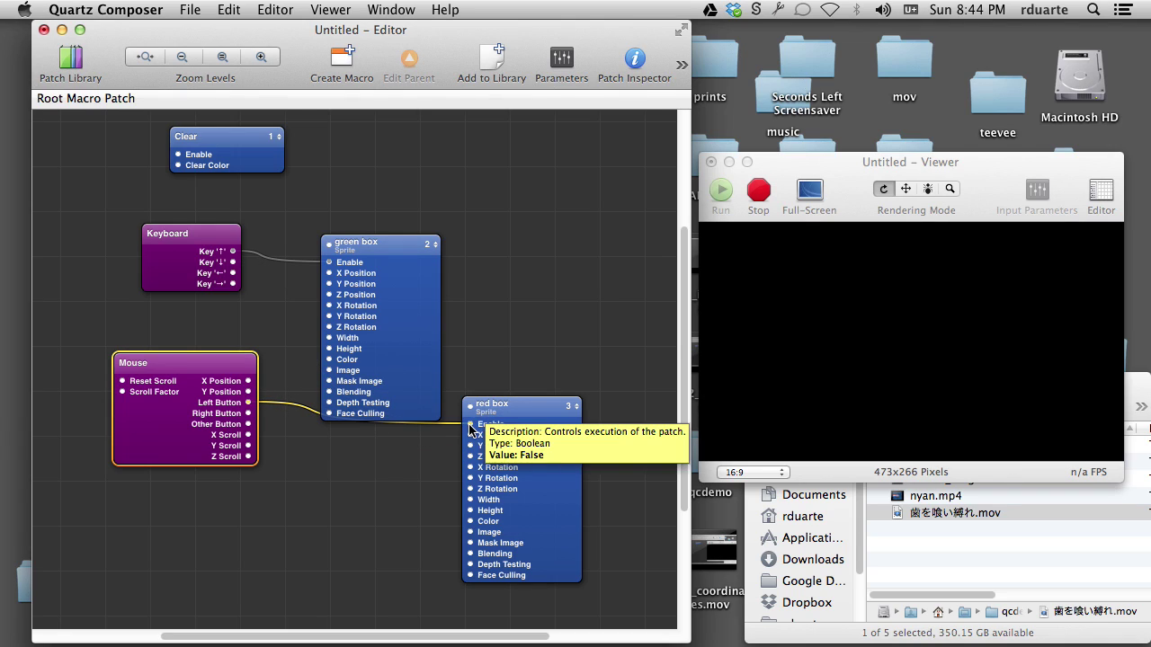
left_click(850, 350)
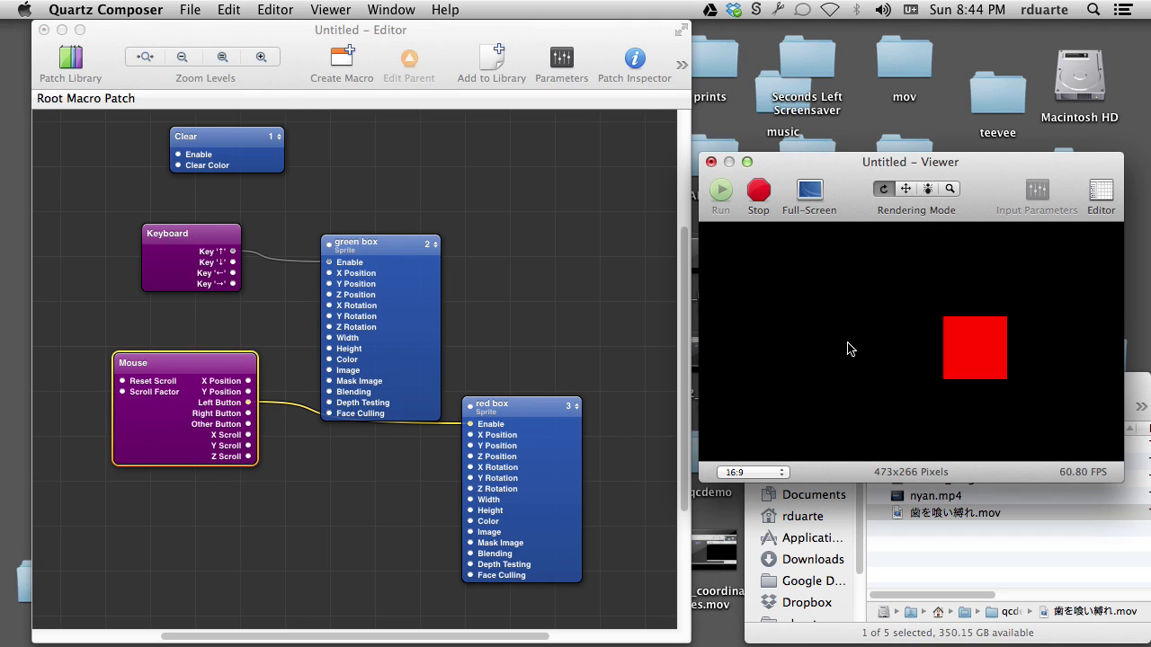
left_click(850, 351)
left_click(850, 351)
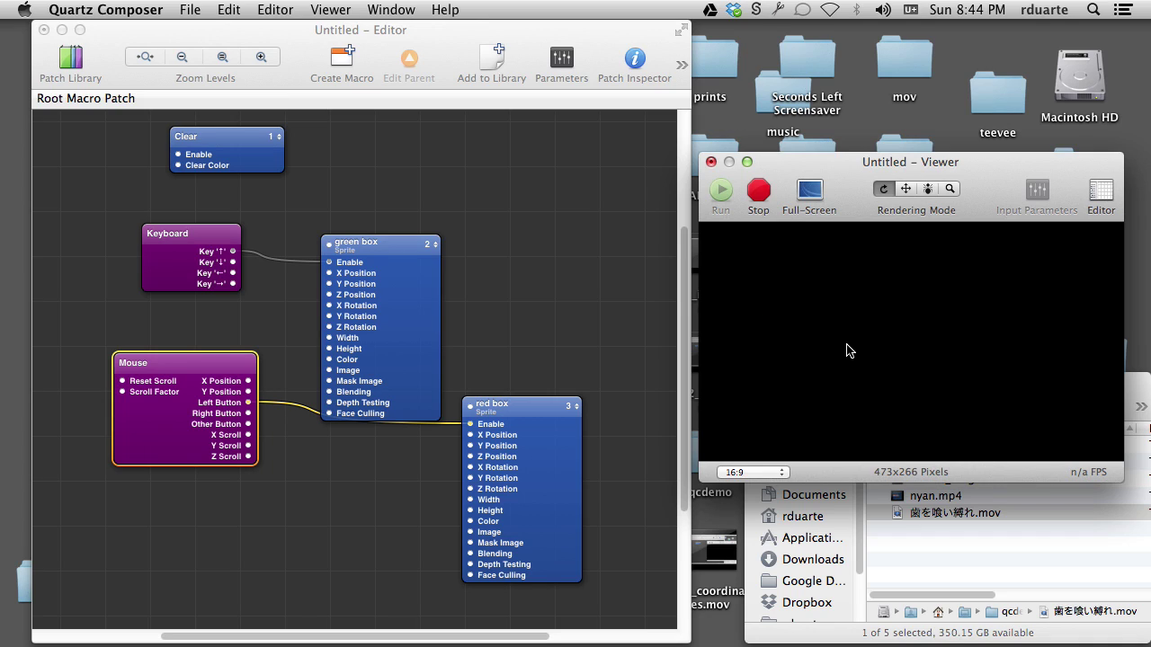
left_click(850, 350)
- Move the Mouse and green box patches apart and retest the red square with viewer clicks
left_click_drag(178, 357, 134, 391)
left_click_drag(397, 254, 502, 165)
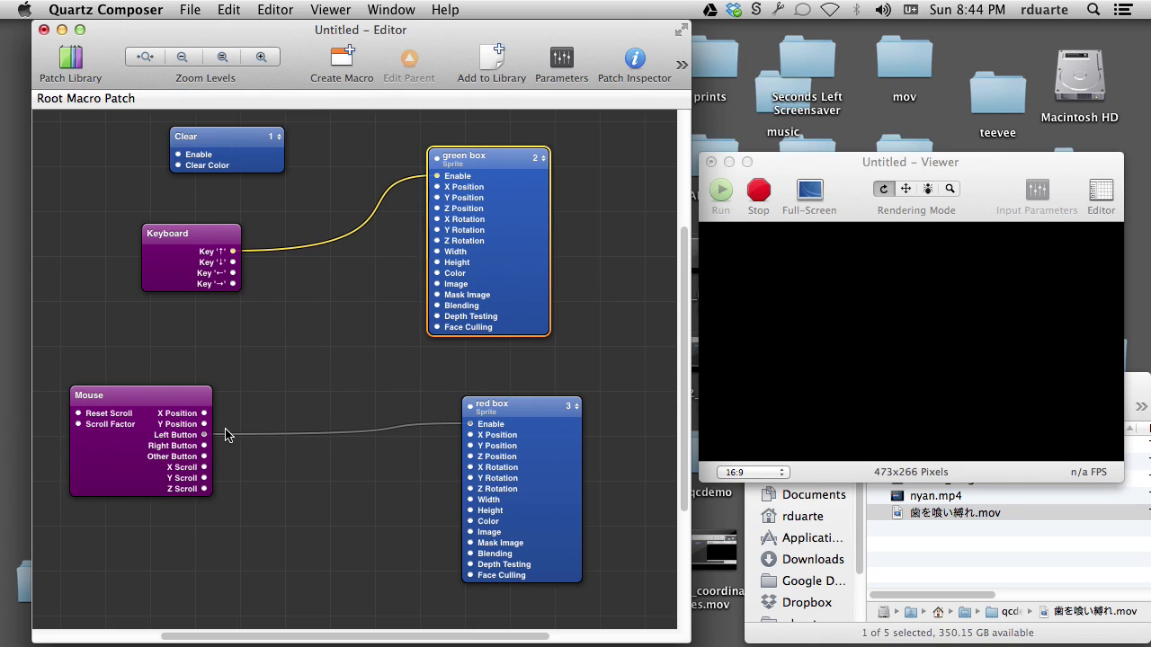
mouse_move(206, 439)
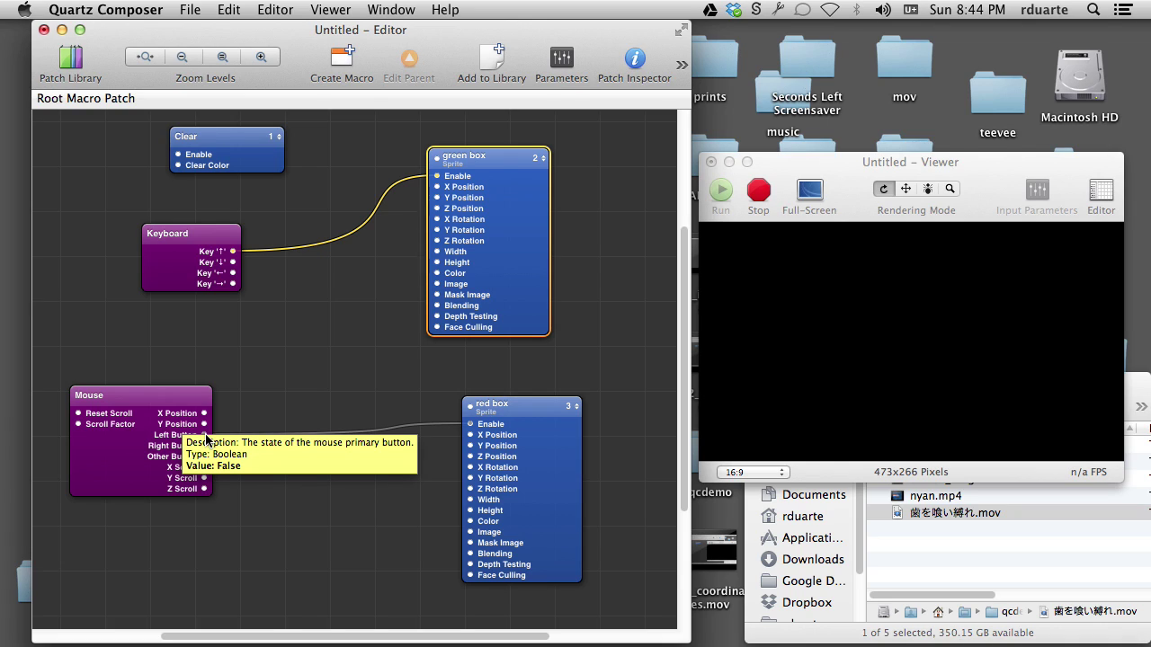
left_click(932, 312)
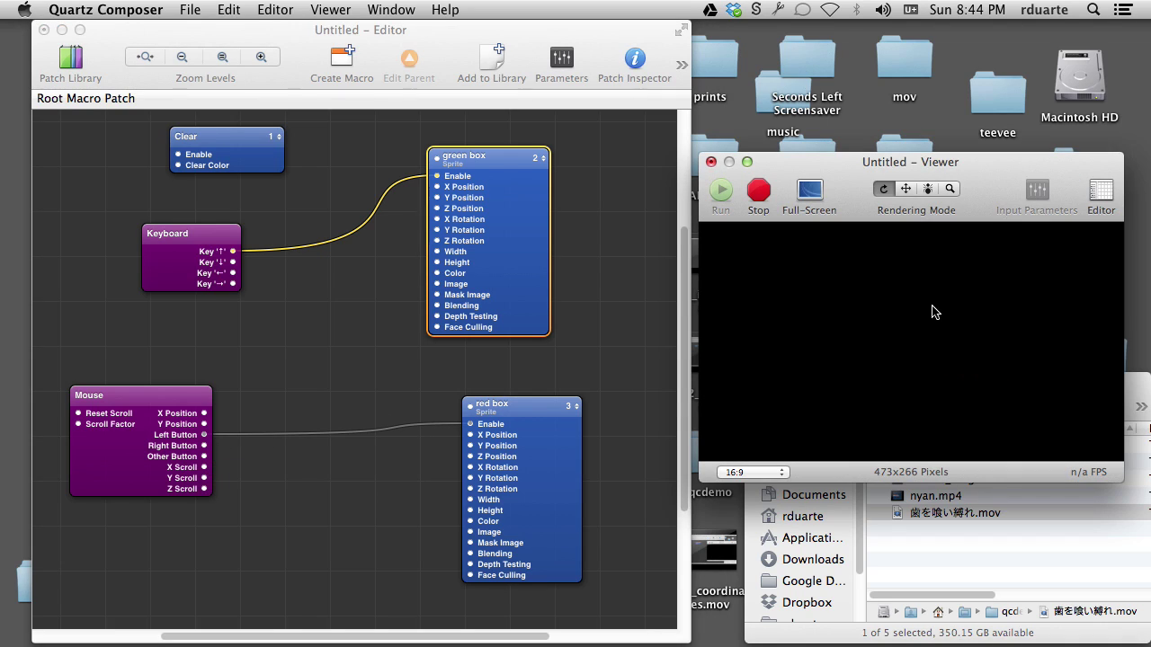
left_click(932, 312)
left_click(933, 312)
left_click(261, 332)
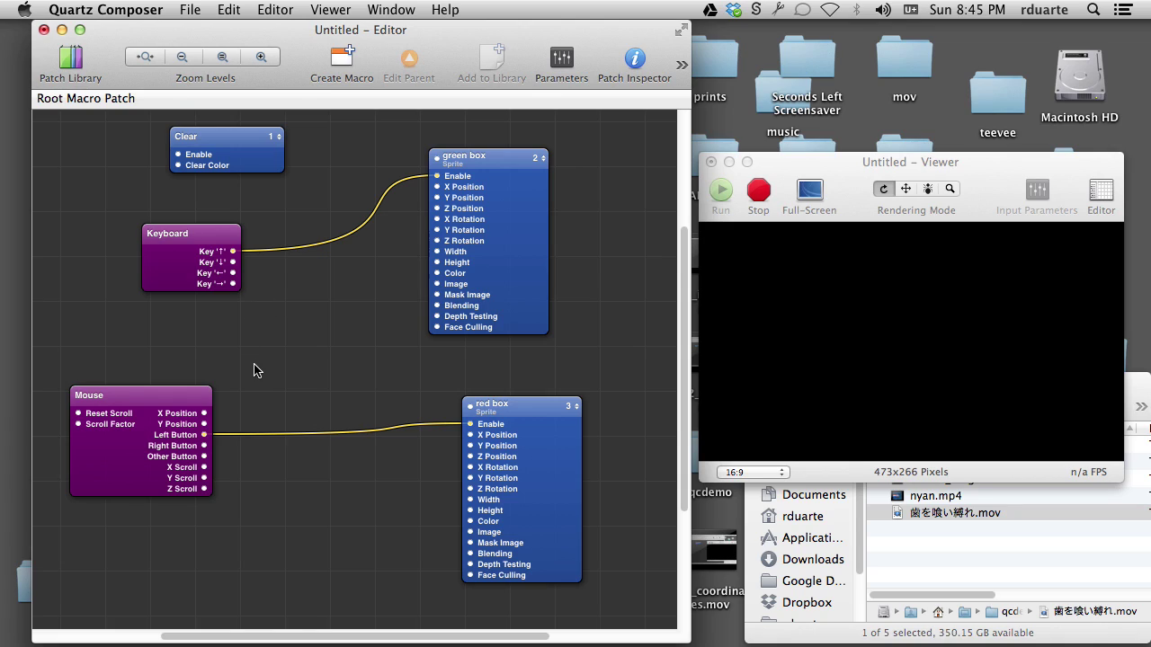
left_click(221, 276)
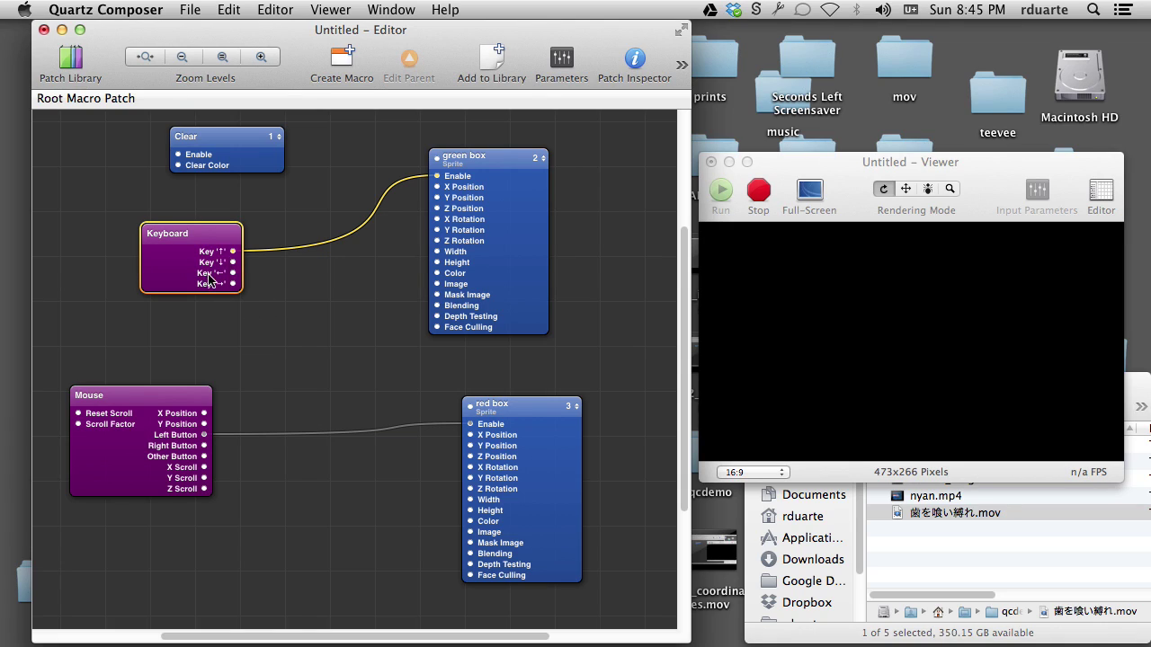
- Add a 't' key output to the Keyboard patch in its inspector settings
left_click(622, 57)
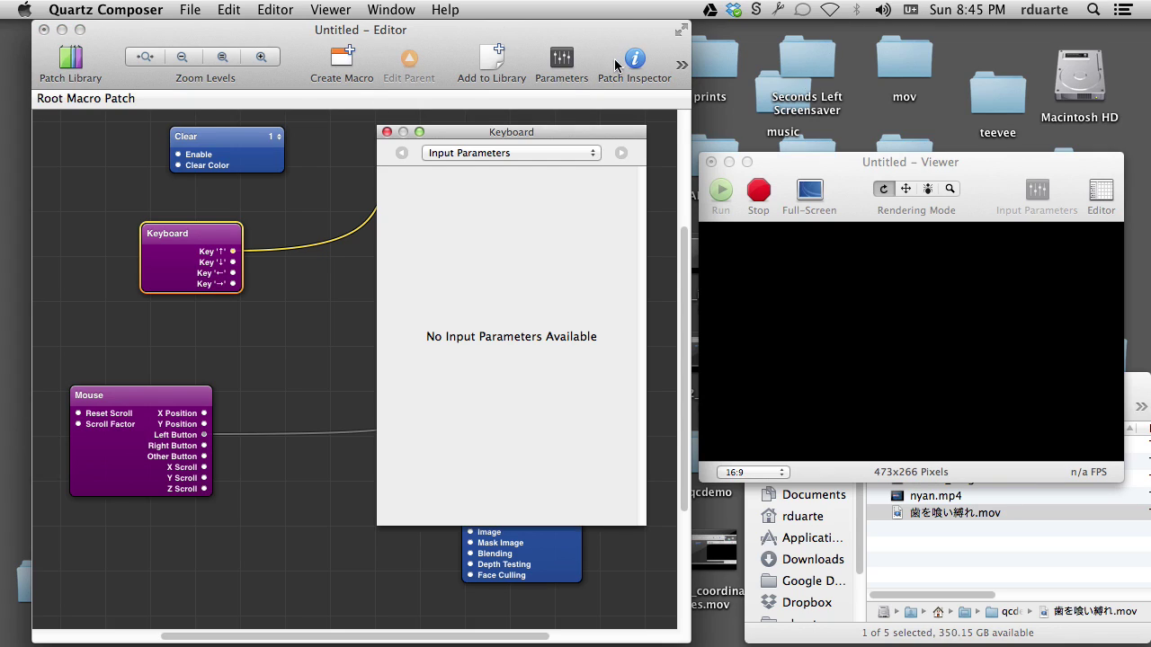
left_click(513, 153)
left_click(520, 167)
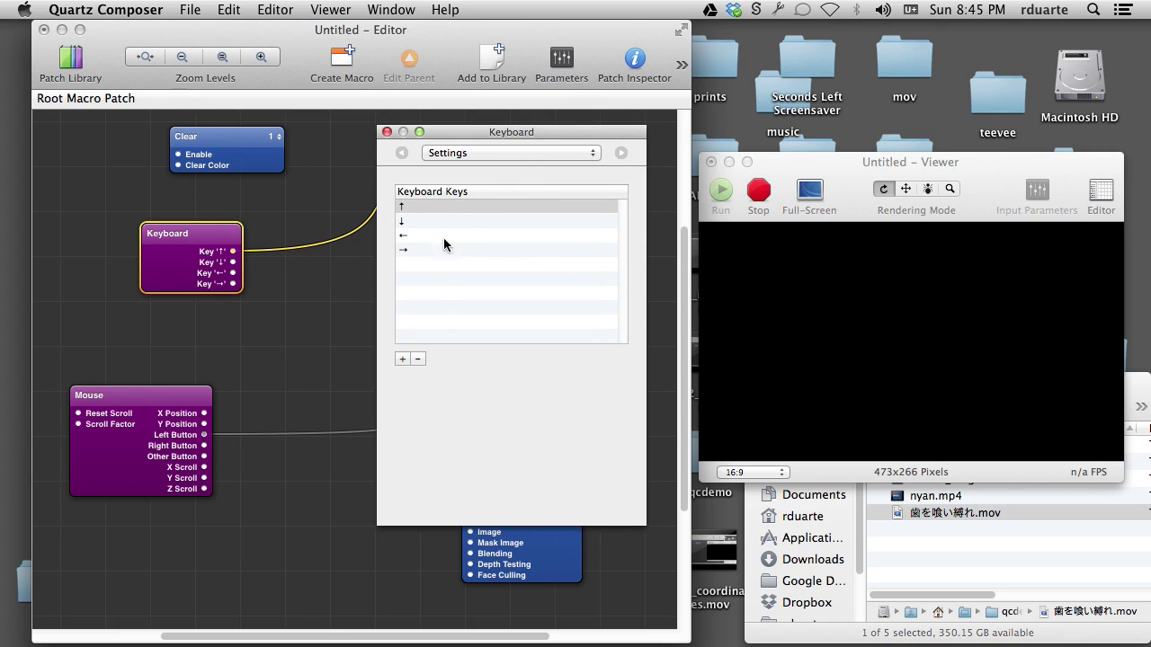
left_click(402, 359)
type("t")
key("Return")
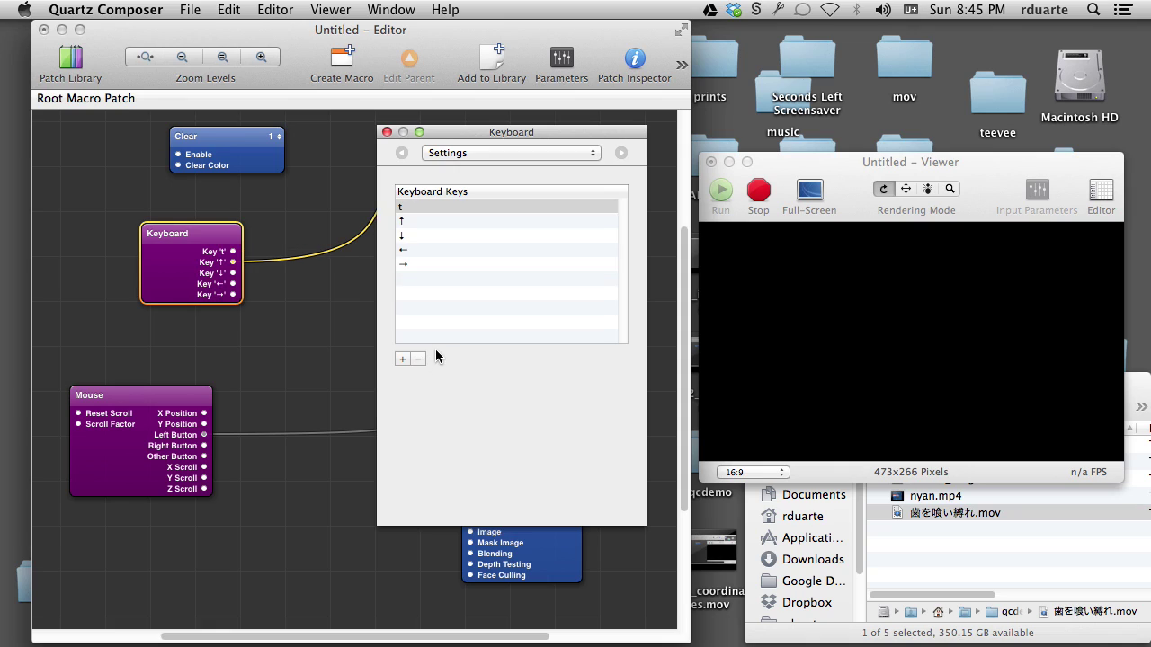
left_click(387, 131)
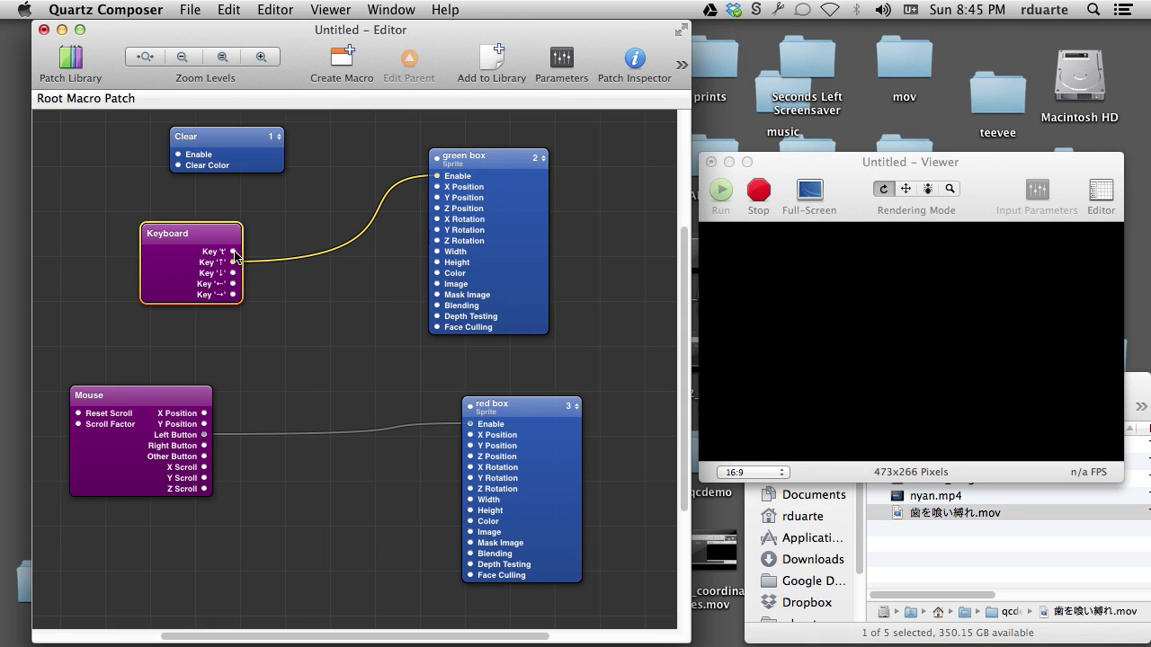
- Wire Key ↑ to red box Enable, test with the Up key, then remove that connection
left_click_drag(235, 256, 469, 423)
left_click(892, 362)
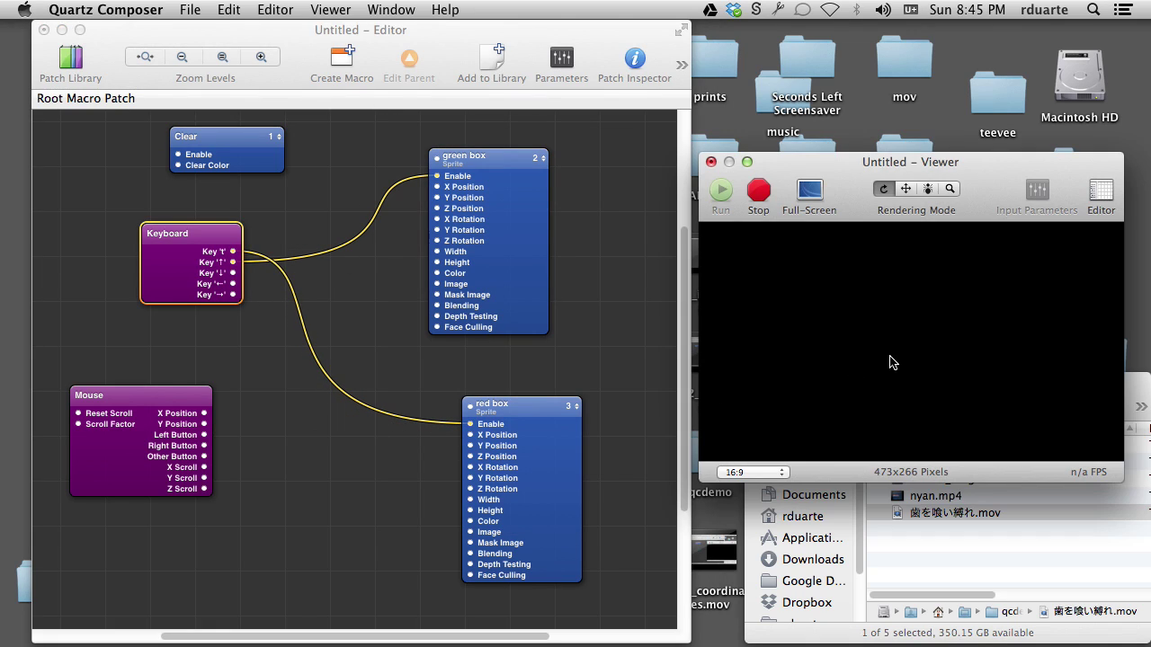
key("Up")
left_click(298, 406)
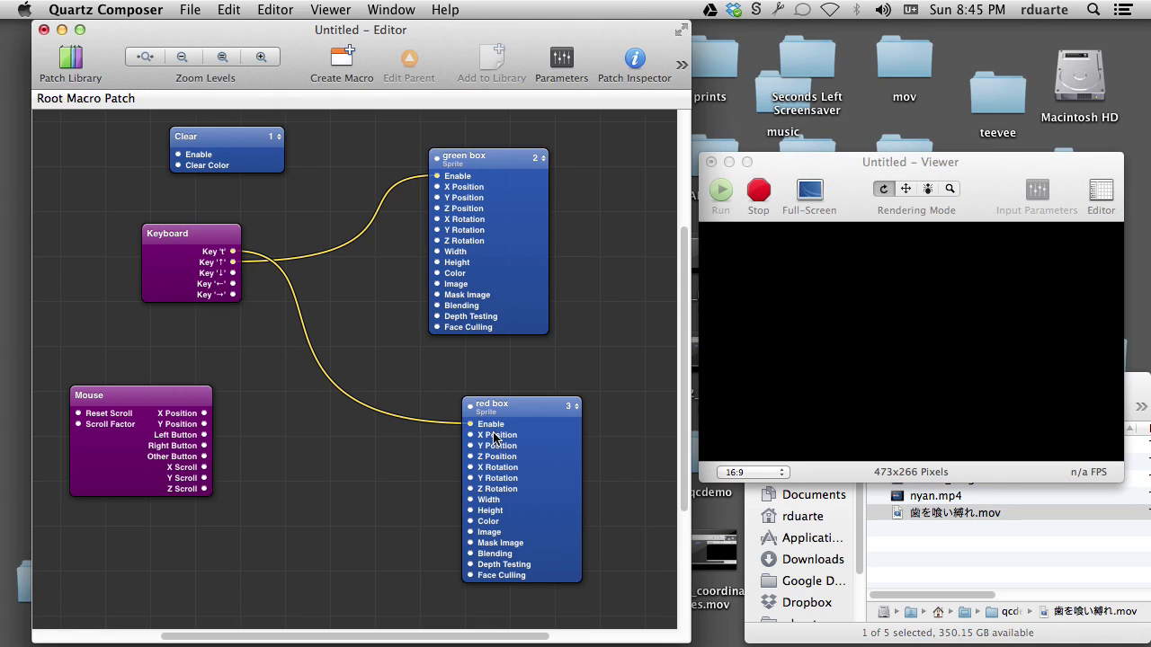
left_click_drag(471, 426, 362, 428)
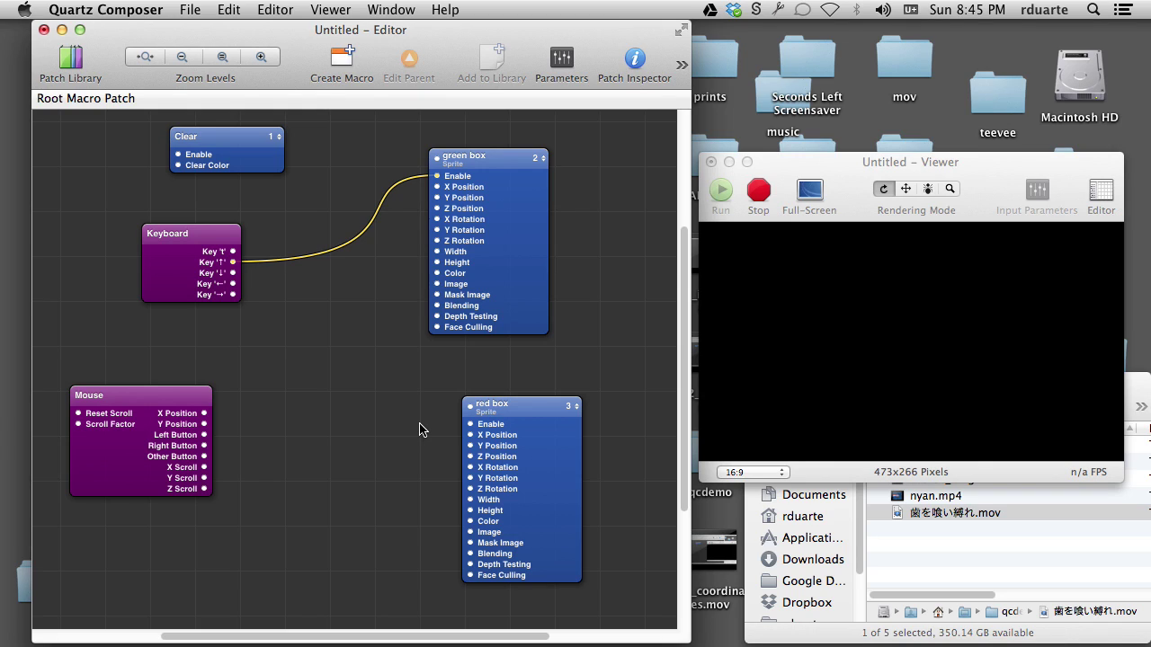
key("super+Return")
- Add a Logic patch from the Library by searching 'logic', keeping AND as its operation
type("boolean")
key("BackSpace")
key("BackSpace")
key("BackSpace")
key("BackSpace")
key("BackSpace")
key("BackSpace")
key("BackSpace")
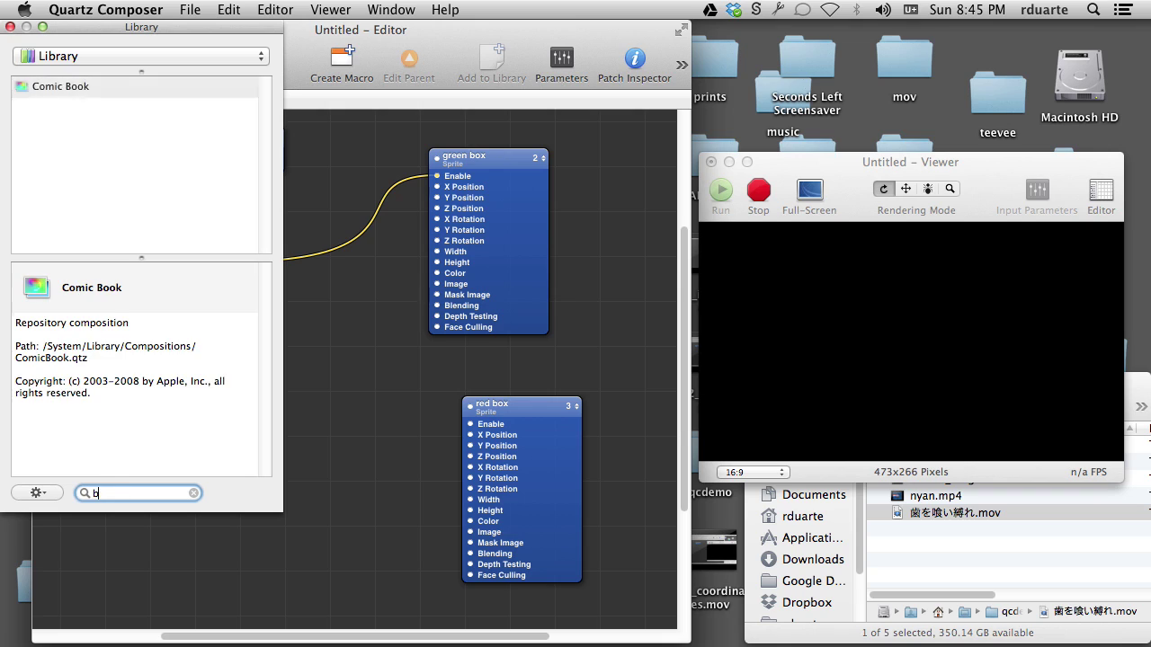
type("logic")
key("Return")
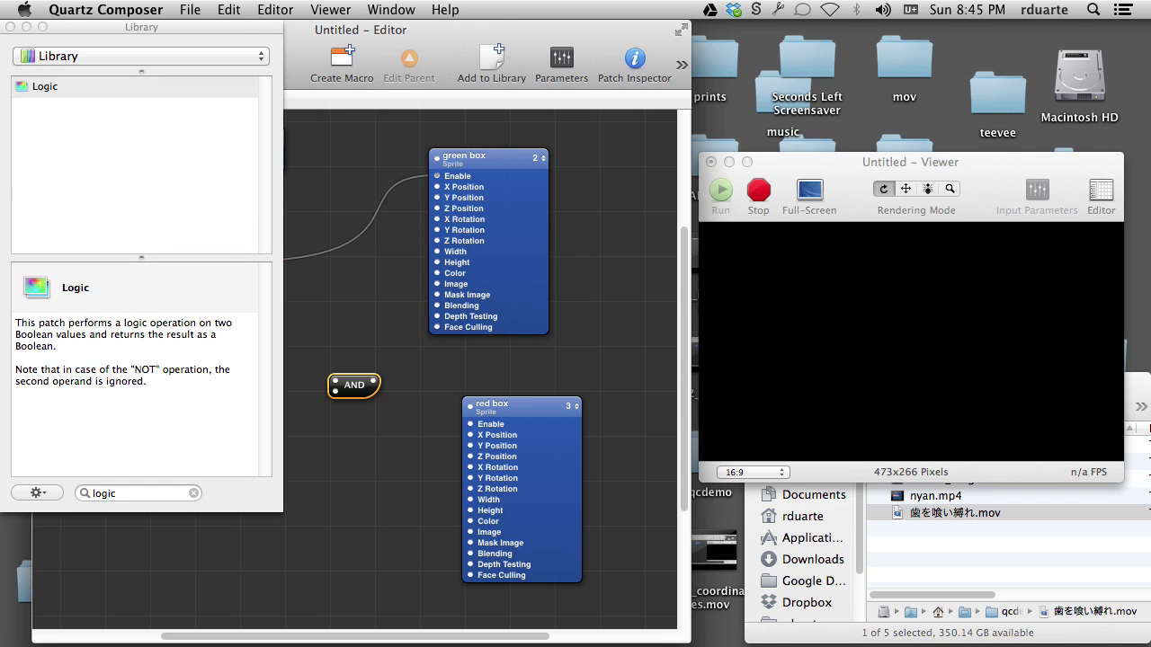
left_click(9, 27)
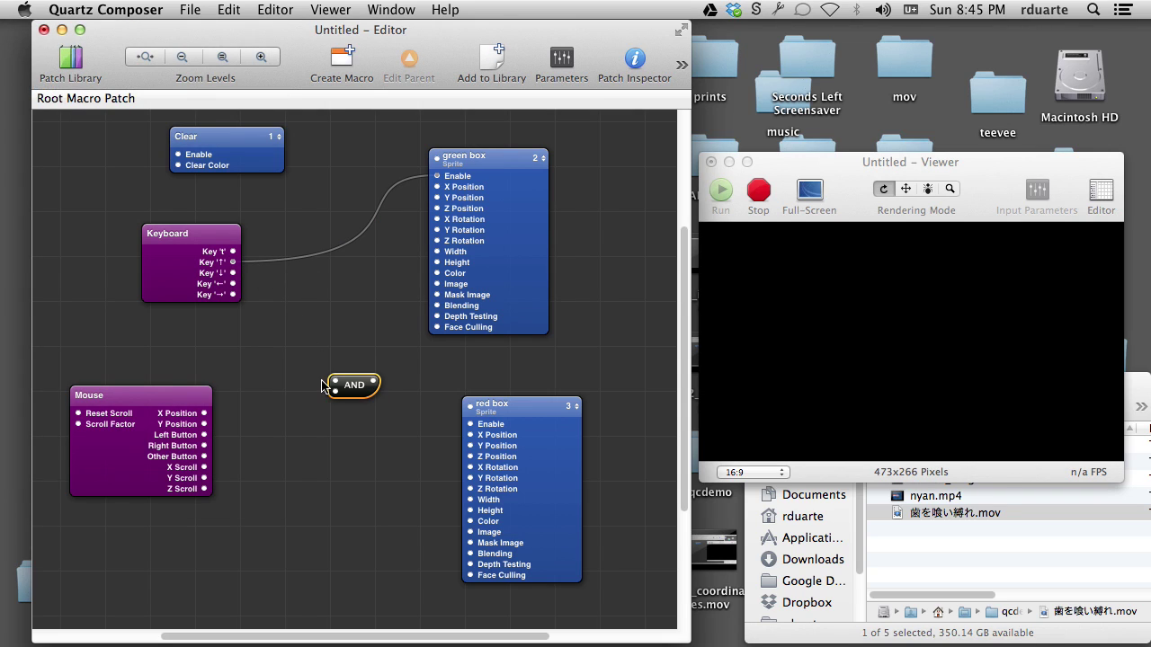
left_click(351, 390)
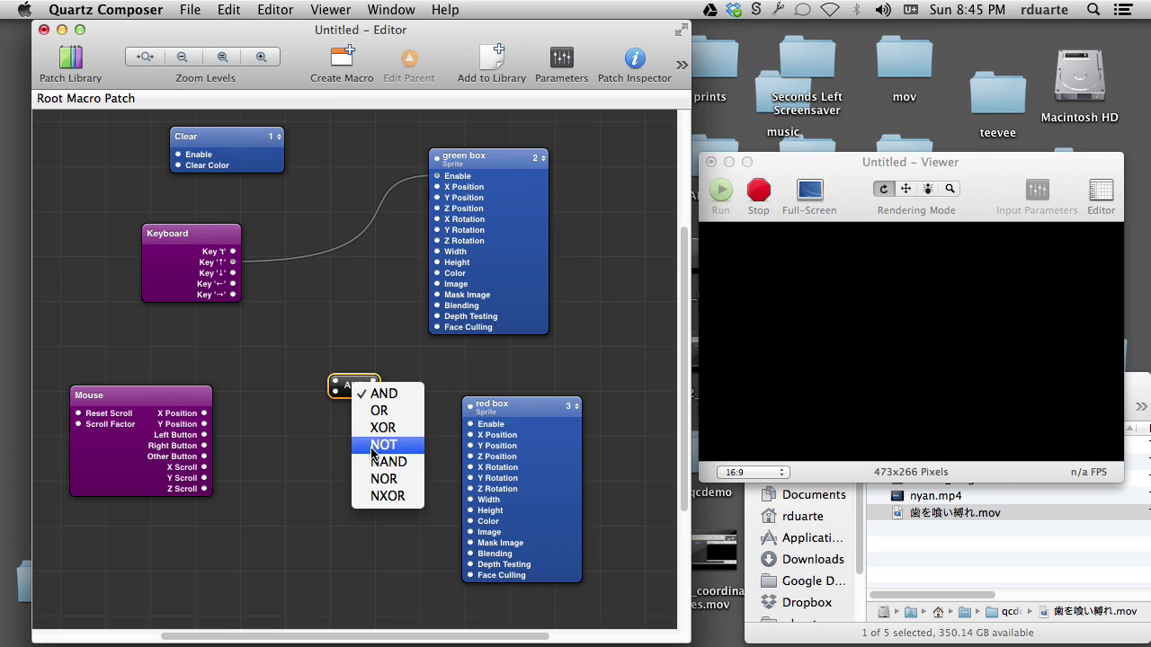
left_click(339, 485)
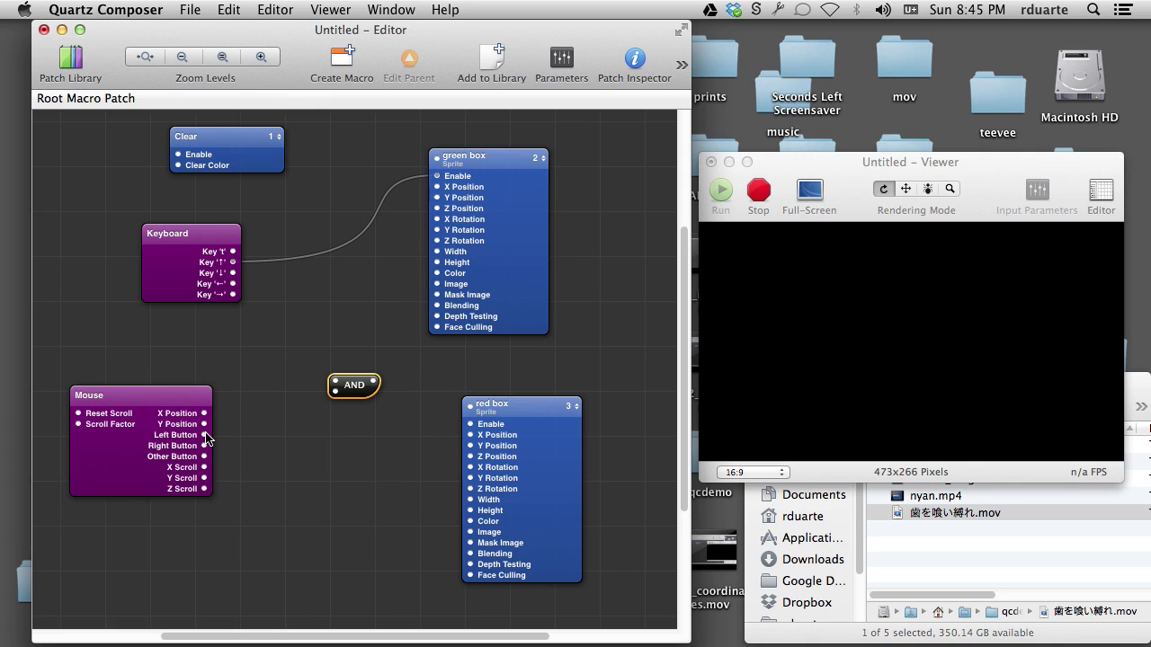
- Wire Mouse Left Button and Key 't' into the AND patch, then test the combination in the viewer
left_click_drag(205, 436, 334, 392)
left_click_drag(232, 252, 472, 428)
left_click(872, 350)
key("Up")
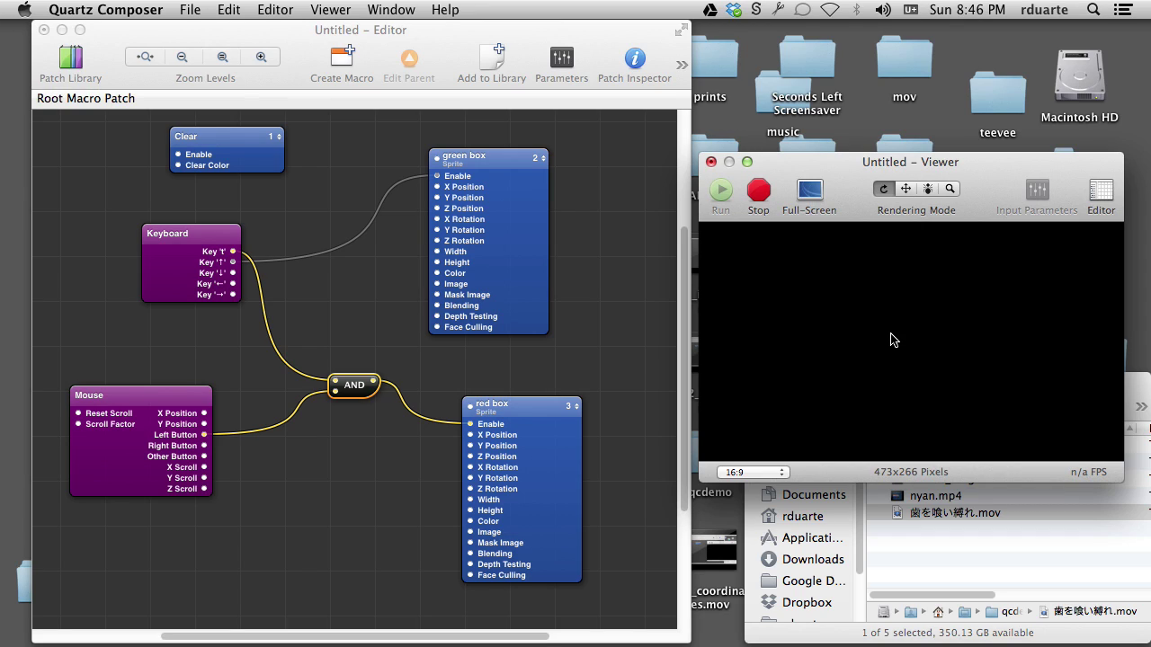
- Click the viewer twice to test whether the red square appears
left_click(893, 340)
left_click(893, 340)
left_click(357, 266)
- Delete the AND, Mouse and Keyboard patches from the canvas
left_click_drag(342, 344, 304, 404)
key("BackSpace")
left_click(141, 442)
key("BackSpace")
left_click(229, 243)
key("BackSpace")
- Position the green box patch so it lines up above the red box
left_click(483, 160)
left_click_drag(483, 160, 367, 235)
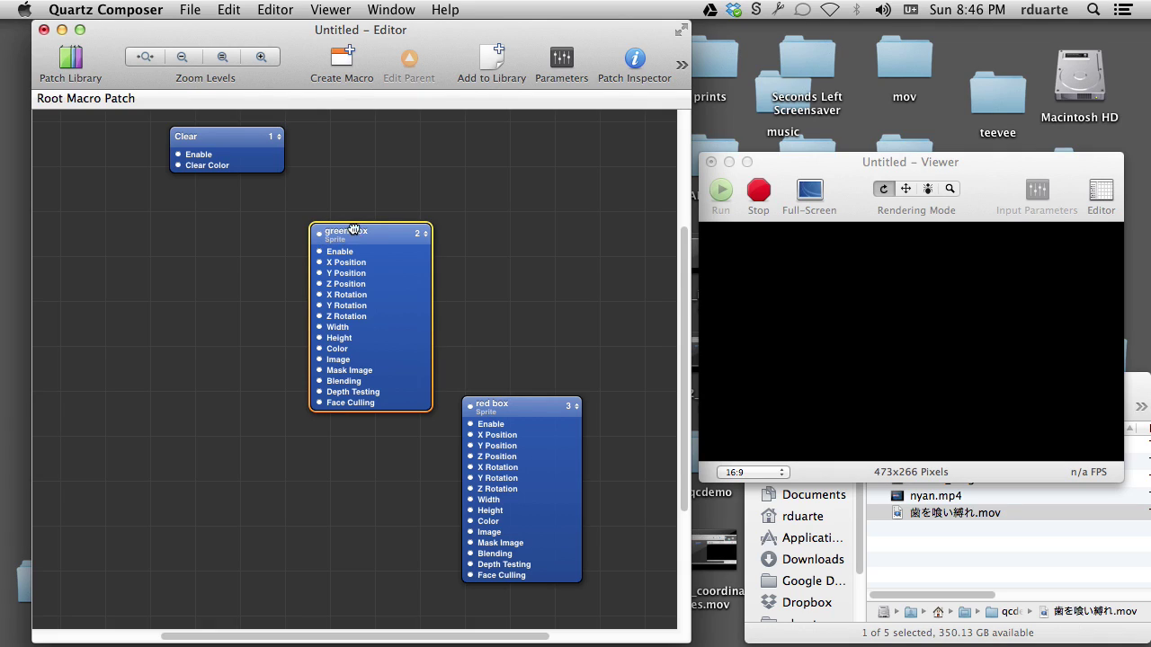
left_click_drag(354, 224, 401, 194)
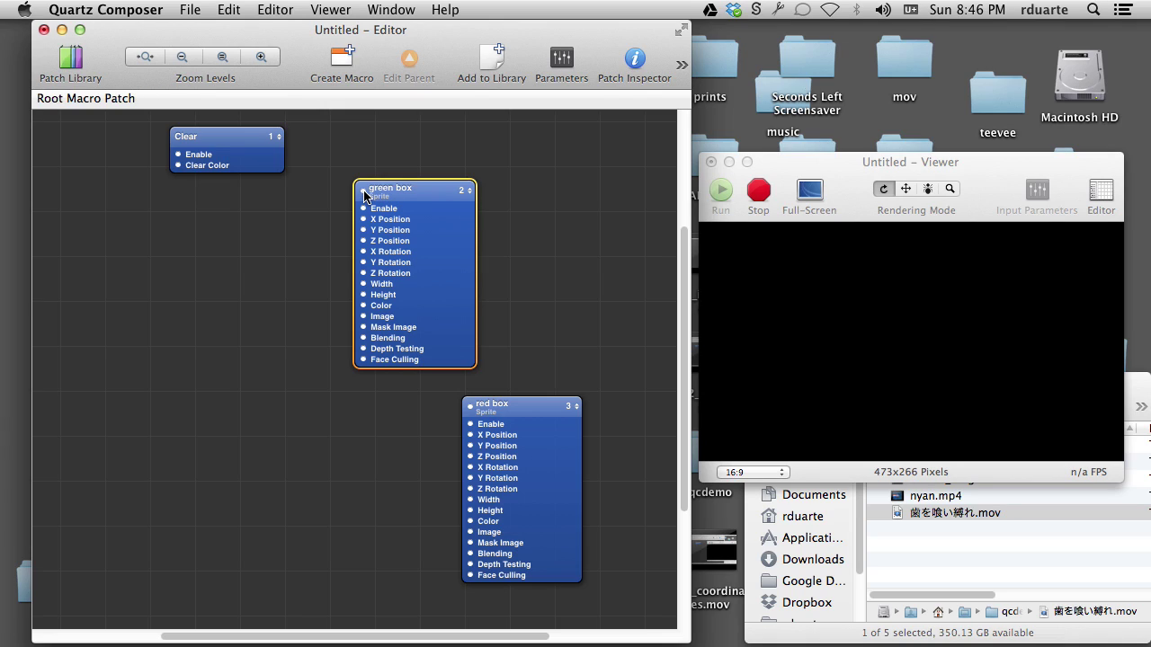
left_click_drag(399, 190, 452, 191)
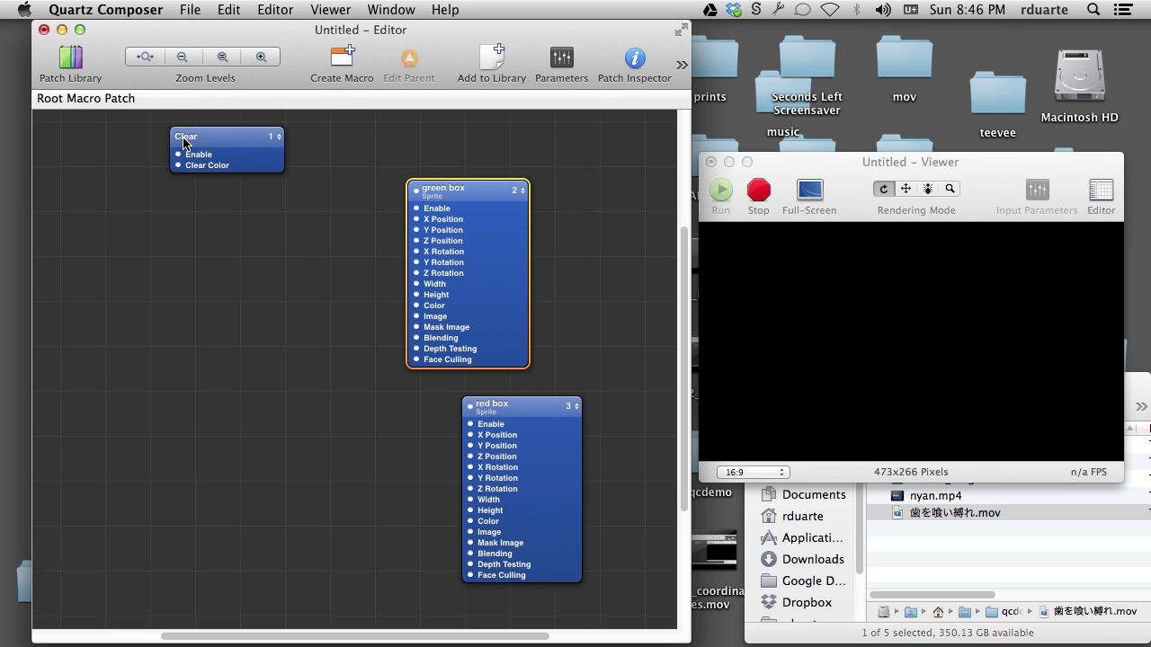
left_click_drag(449, 192, 455, 192)
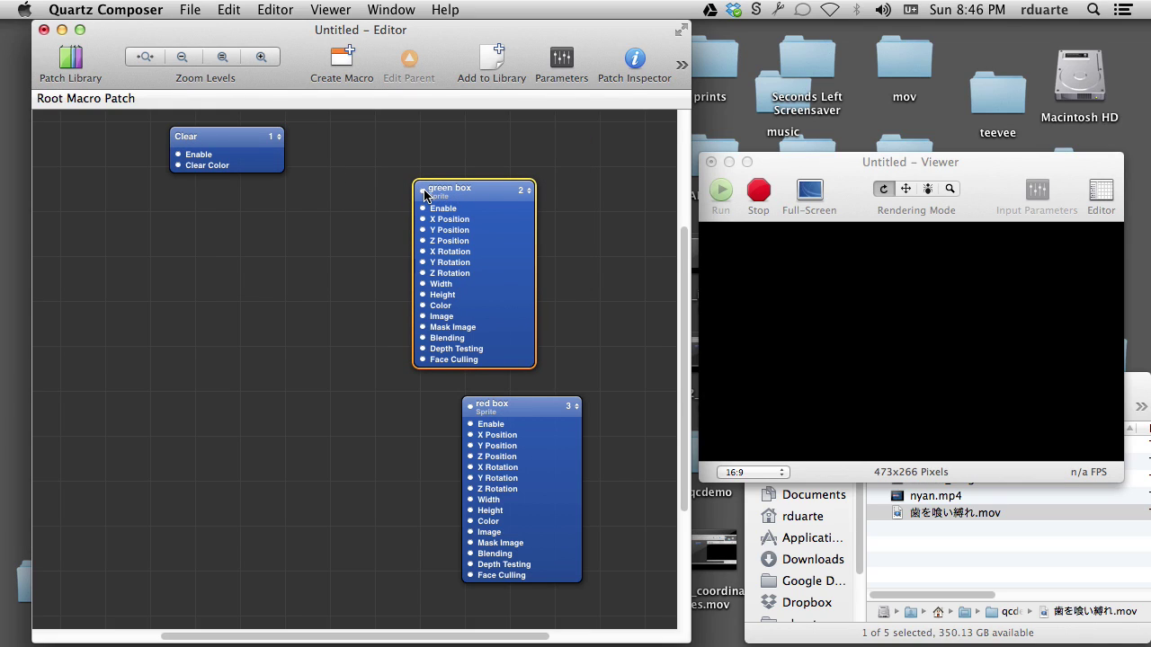
- Add an Interaction patch from the Patch Library by searching 'interaction'
left_click(315, 362)
key("super+Return")
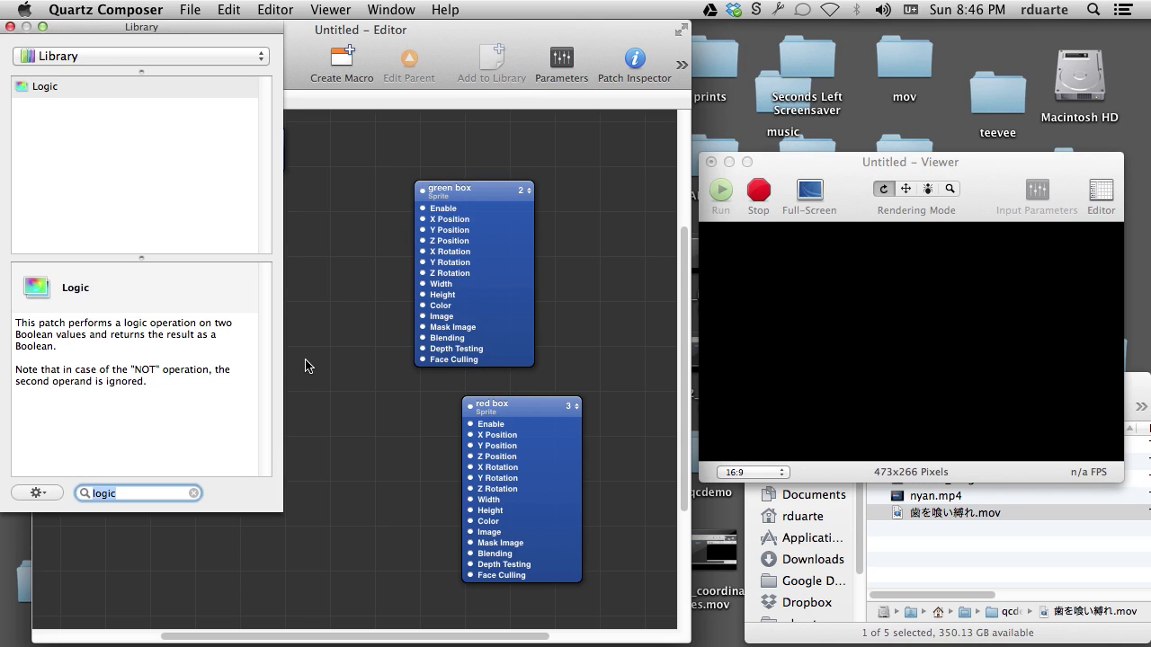
type("interacti")
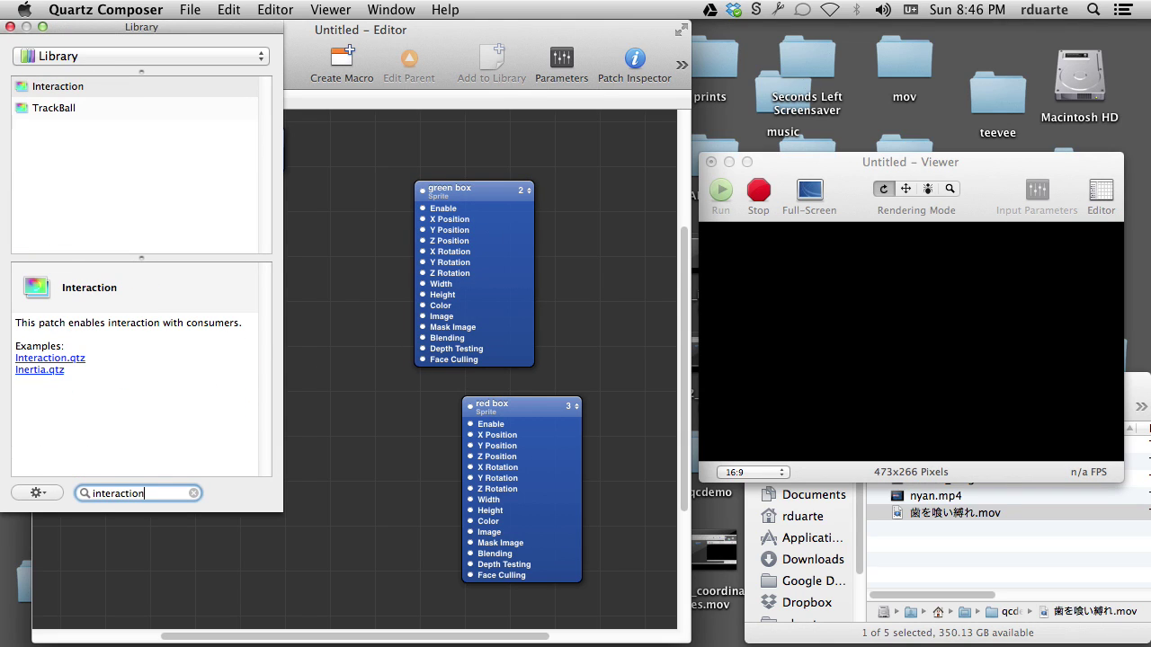
type("on")
key("Return")
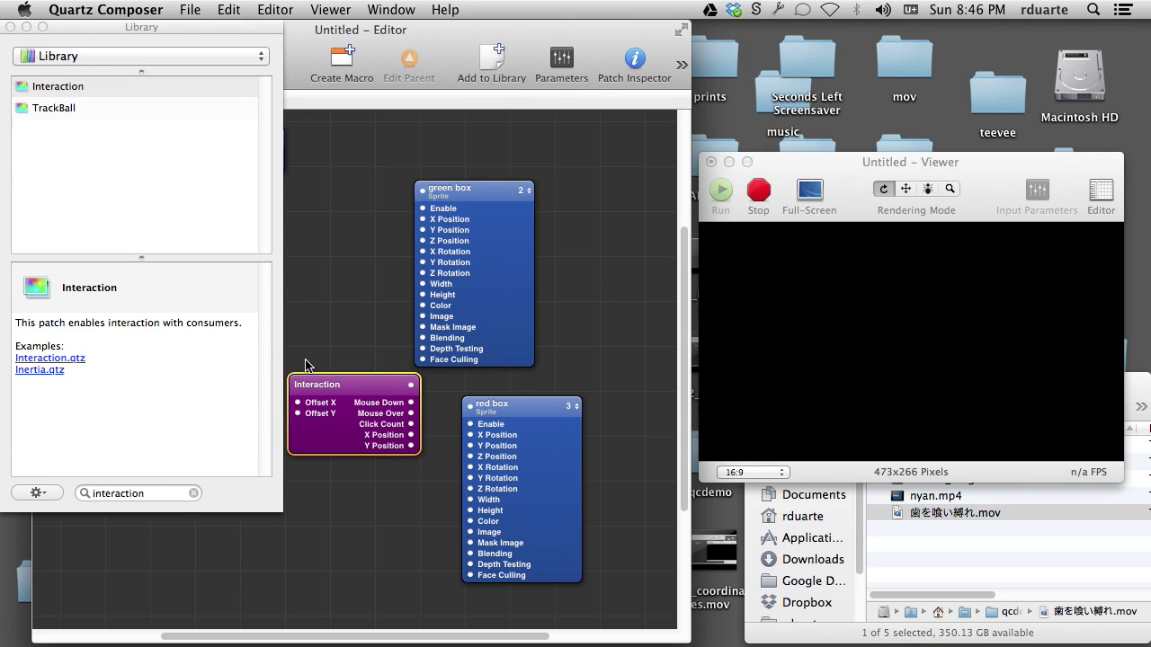
left_click(11, 32)
- Arrange the Interaction patch near green box and move Clear into the top-left corner
left_click_drag(372, 379, 423, 191)
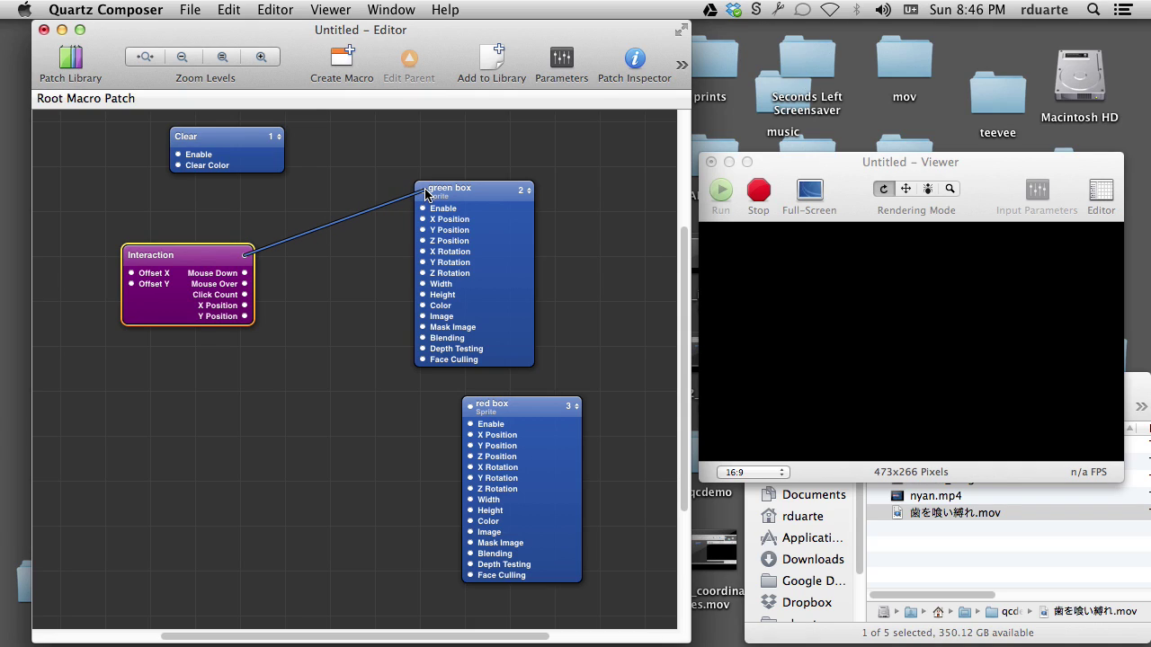
left_click_drag(213, 253, 234, 195)
left_click_drag(228, 136, 100, 134)
left_click_drag(222, 191, 270, 191)
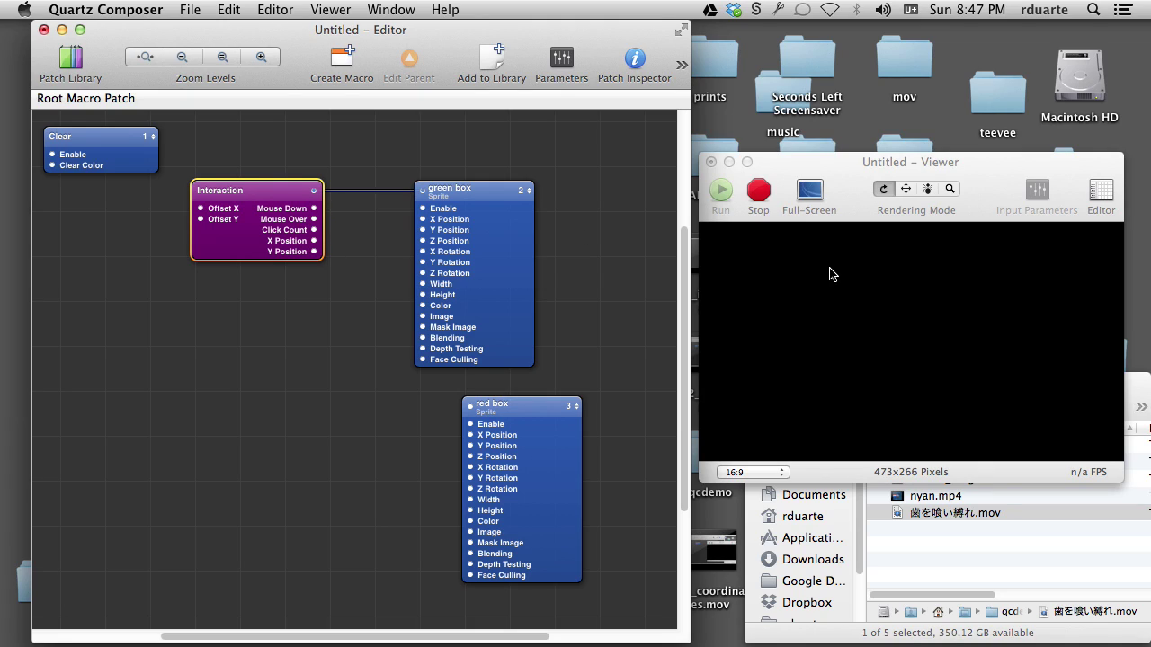
- Connect Interaction's Mouse Over to red box Enable and set green box Enable to True
left_click(355, 263)
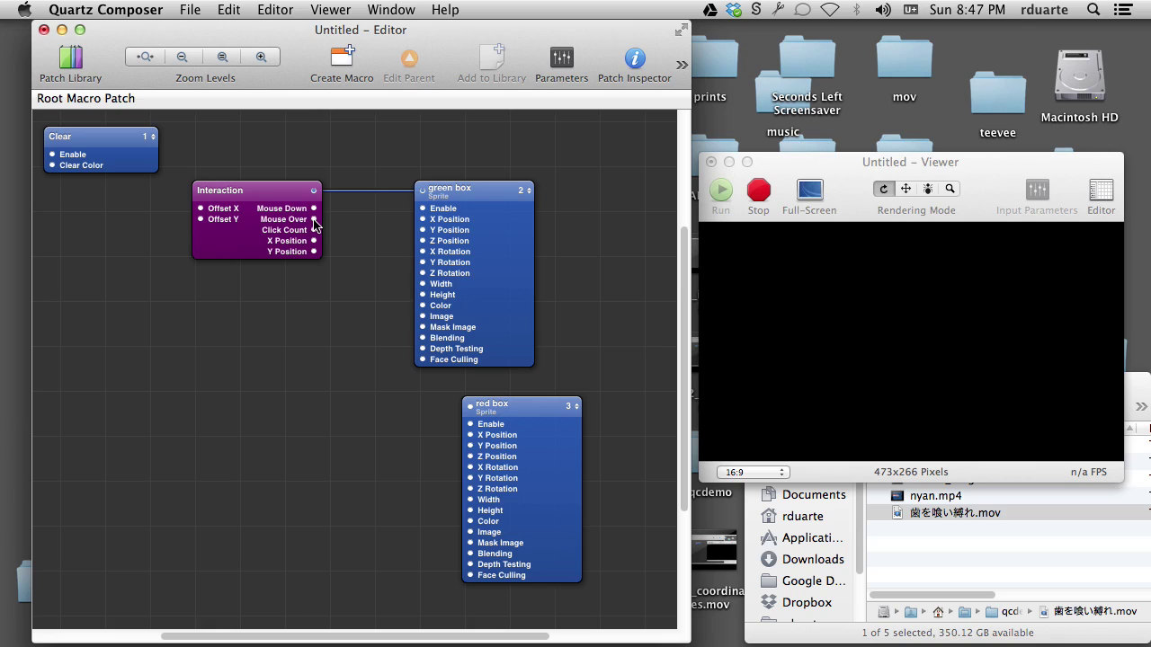
left_click_drag(318, 222, 471, 425)
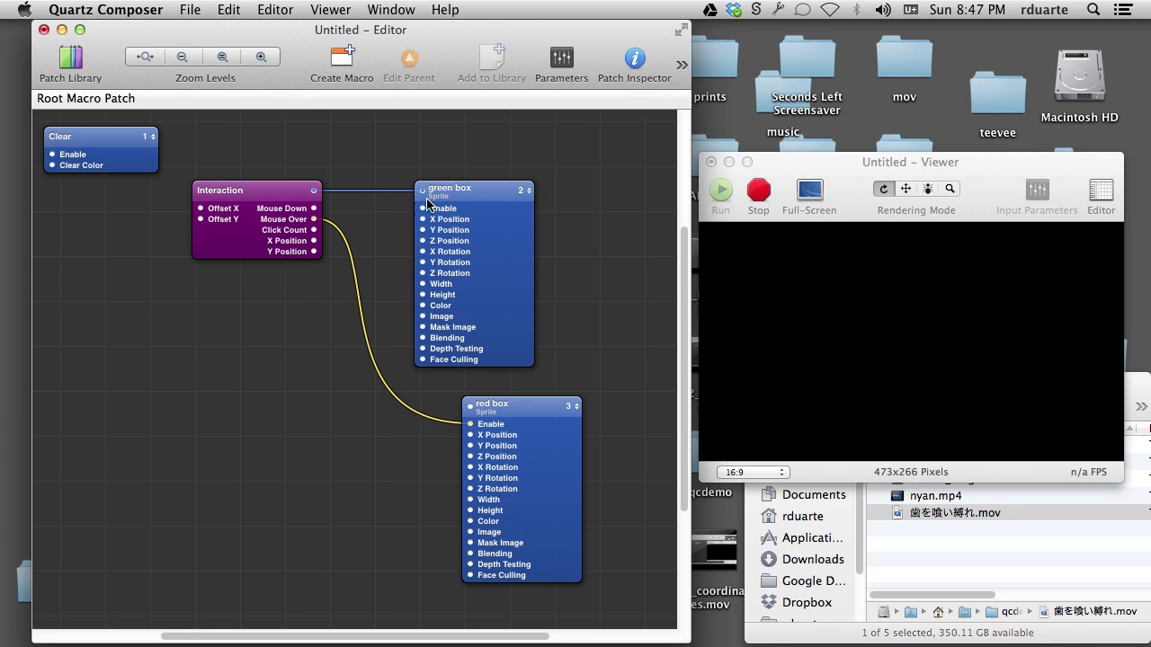
left_click(426, 208)
left_click(454, 215)
- Test the hover in the viewer, then nudge the red box and Interaction patches into place
left_click(770, 162)
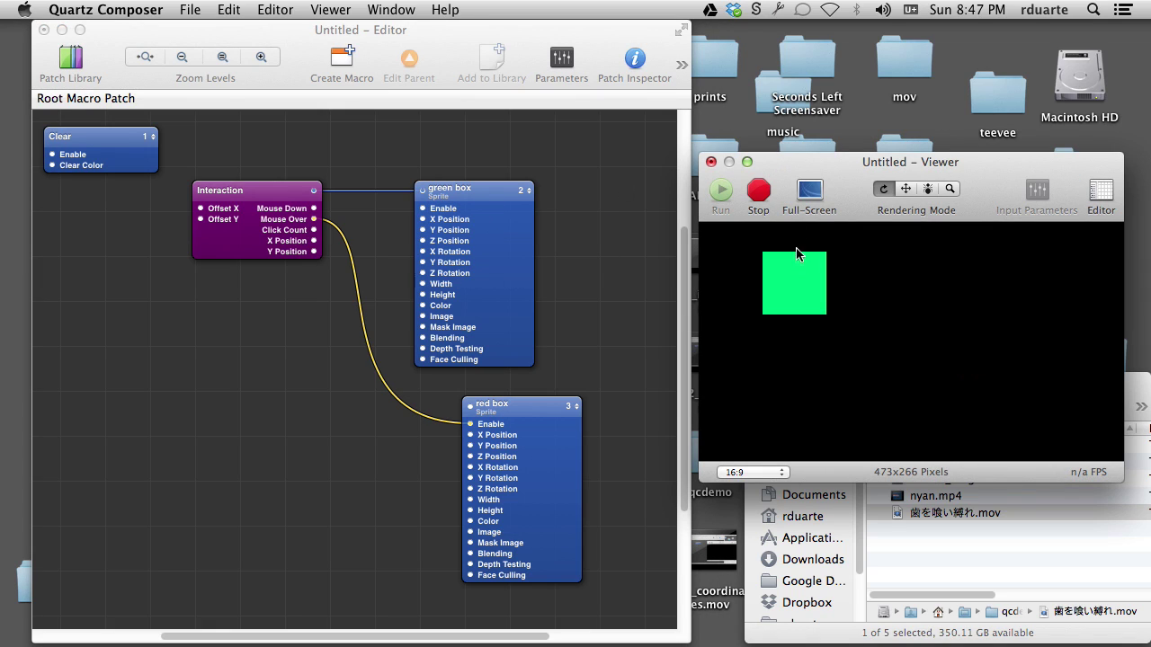
mouse_move(796, 251)
left_click_drag(522, 412, 537, 416)
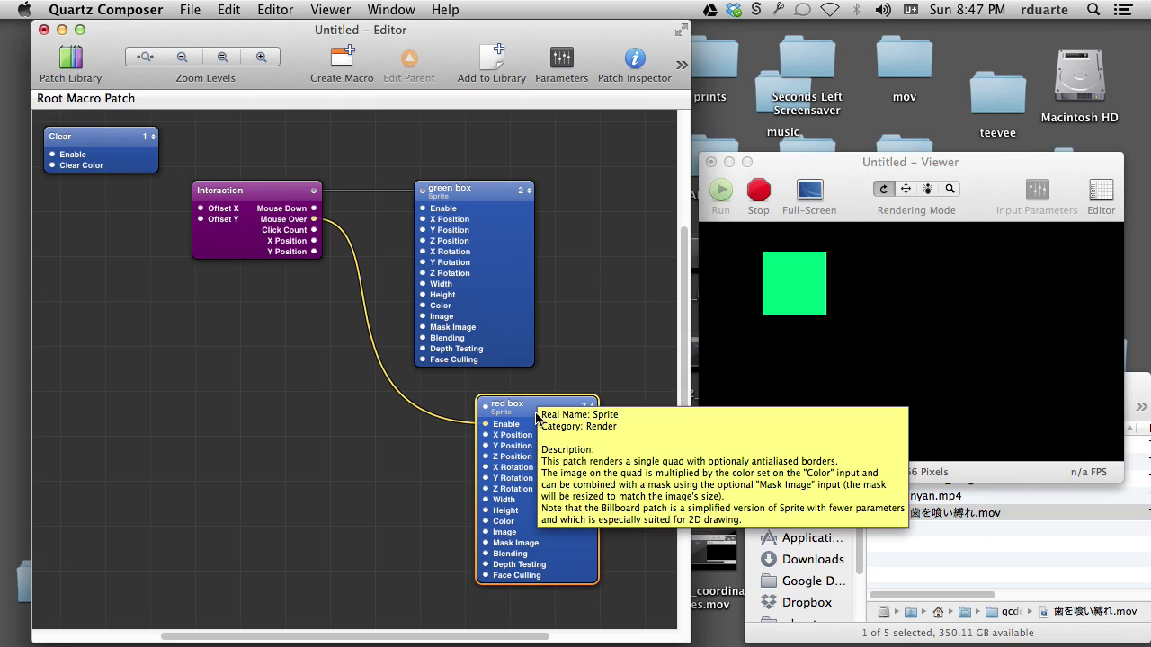
left_click_drag(276, 194, 205, 214)
left_click_drag(232, 254, 257, 233)
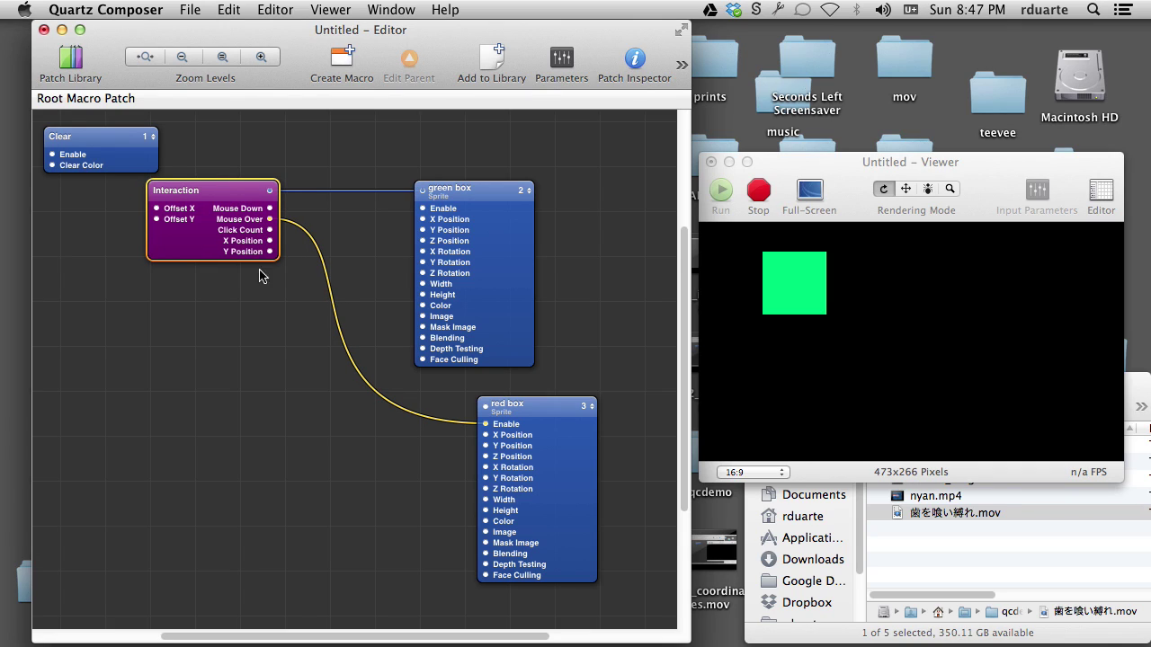
- Add an Instructions patch from the Patch Library via an 'instru' search
left_click(264, 314)
key("super+Return")
type("instruc")
key("Return")
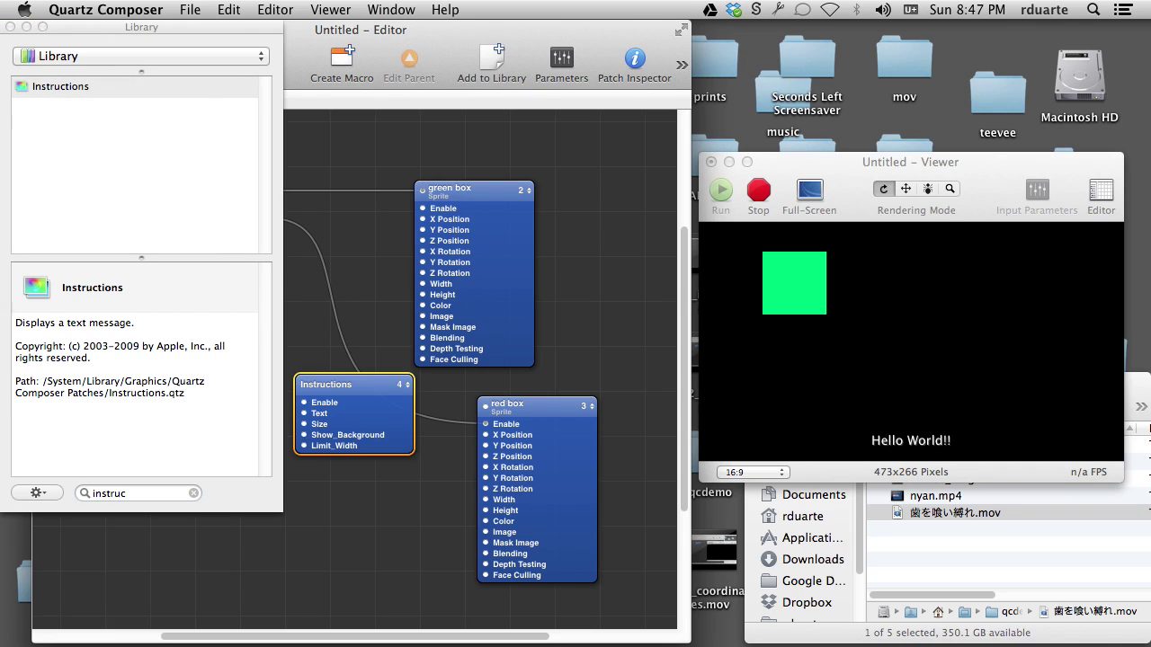
left_click(10, 26)
- Arrange the patches and connect Interaction's Click Count to the Instructions Text input
left_click_drag(462, 189, 530, 189)
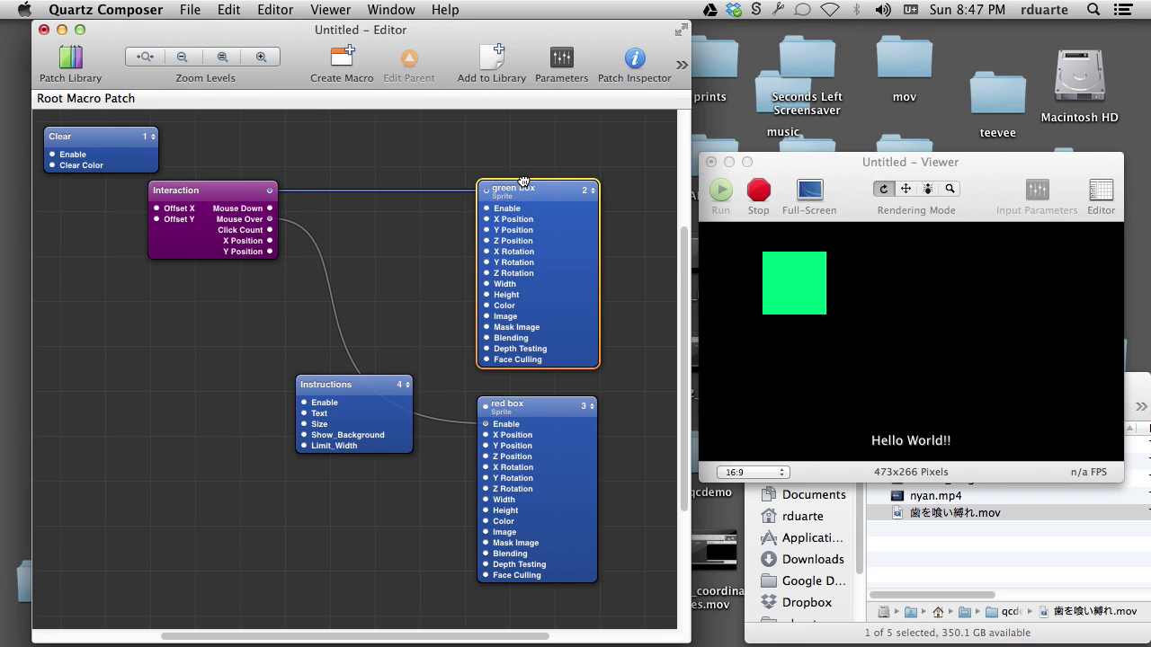
left_click_drag(355, 387, 374, 353)
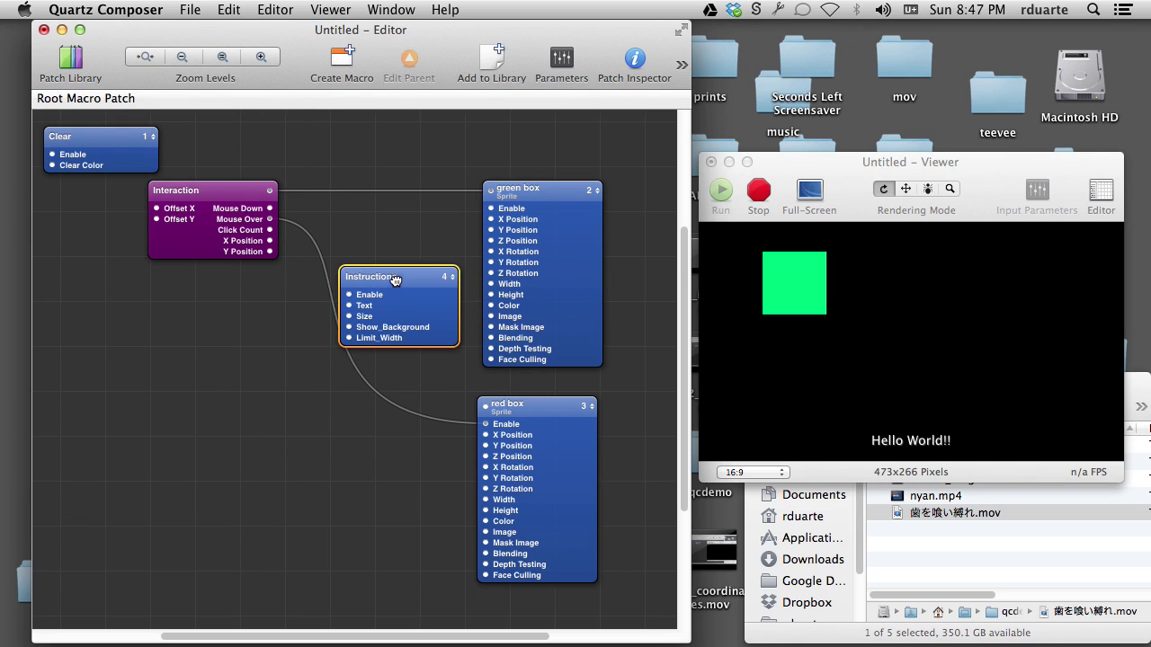
left_click_drag(387, 275, 389, 253)
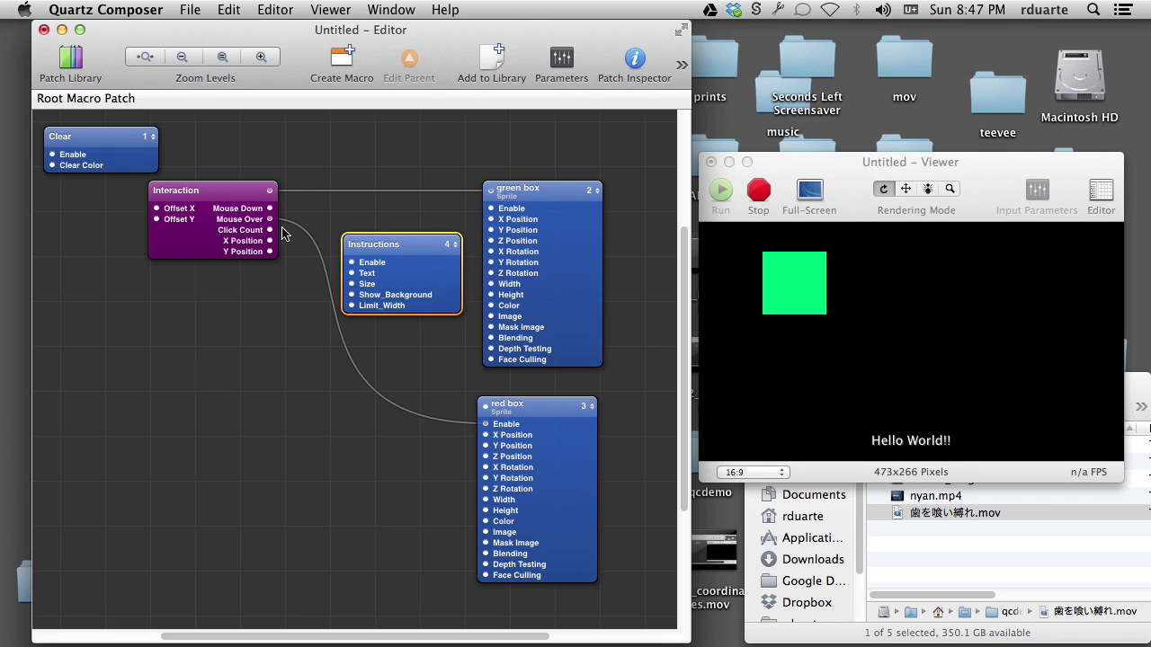
left_click_drag(269, 230, 352, 277)
- Click the green square repeatedly in the viewer to raise the displayed click count
left_click(809, 277)
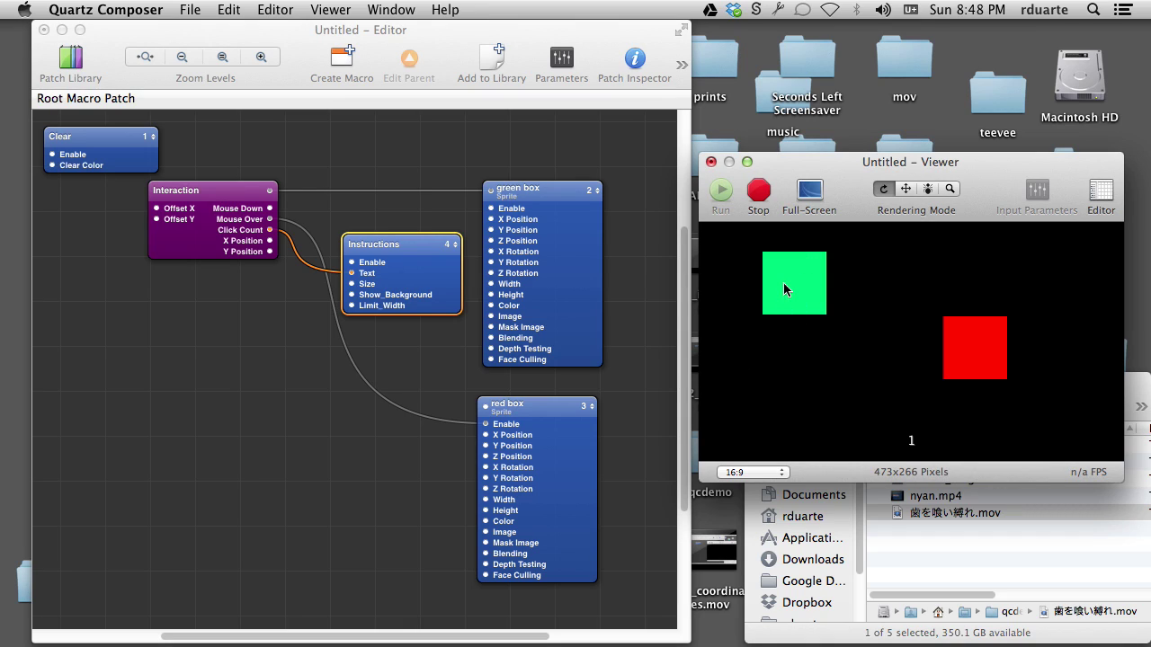
double_click(784, 289)
left_click(784, 289)
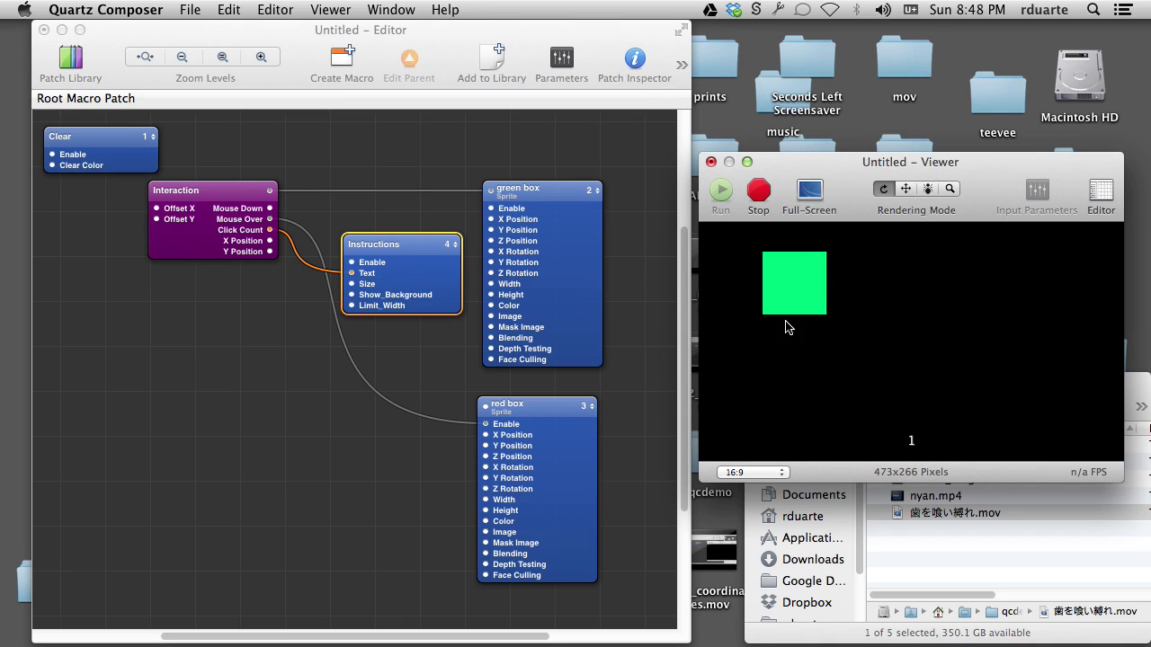
triple_click(791, 296)
double_click(791, 297)
left_click(796, 310)
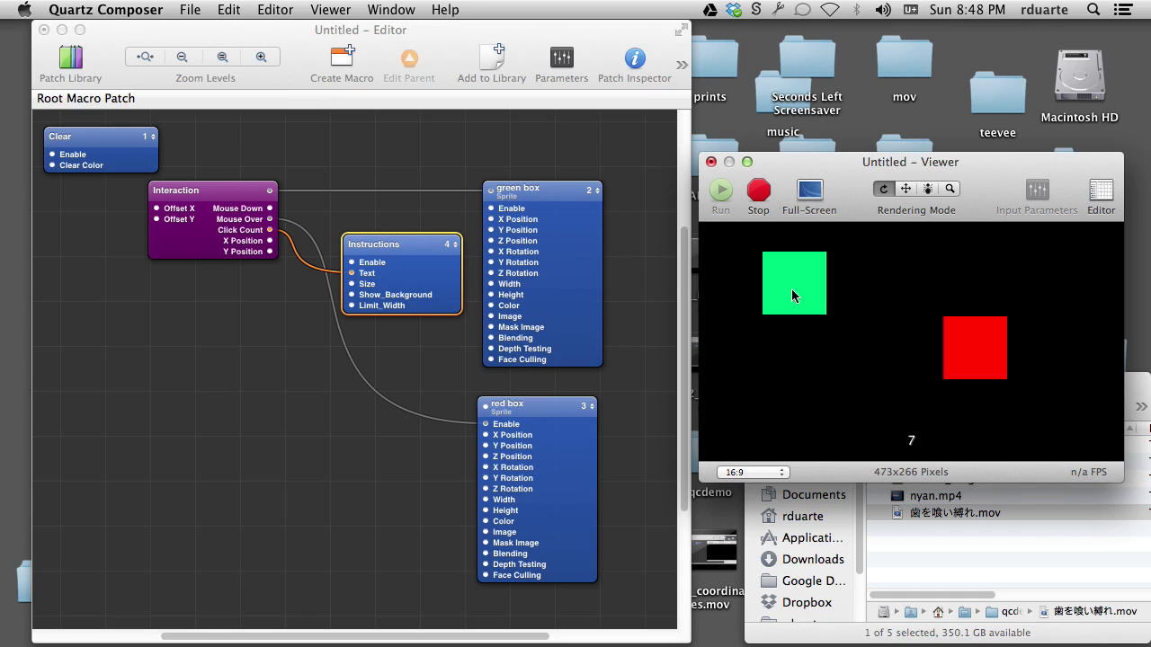
double_click(791, 289)
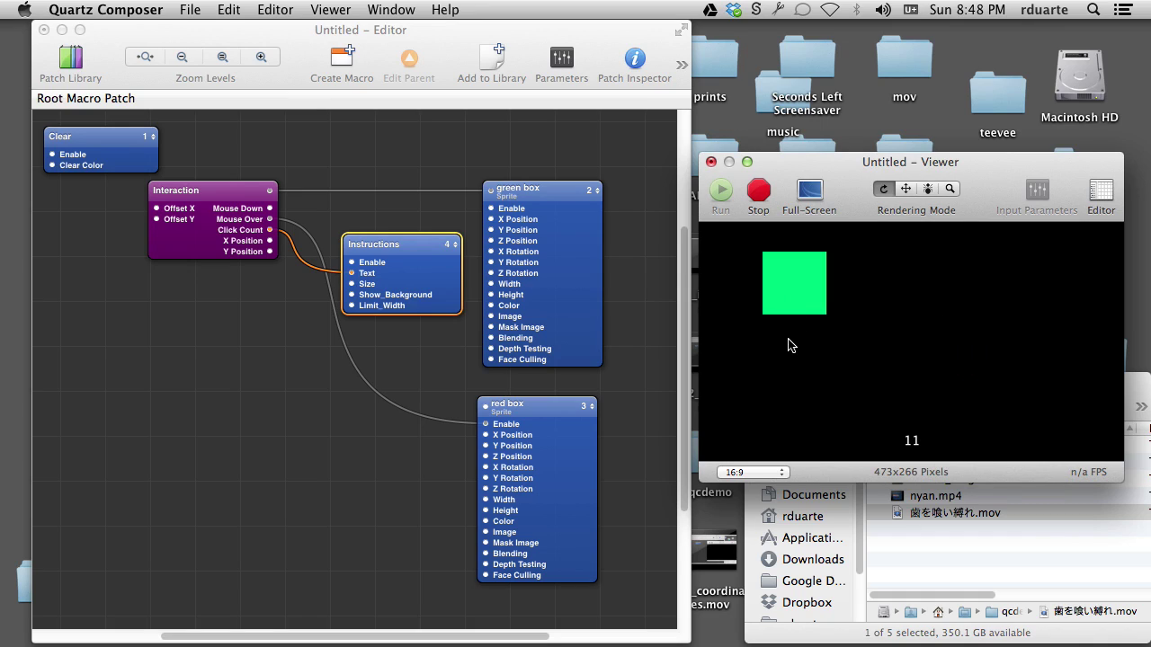
left_click(780, 291)
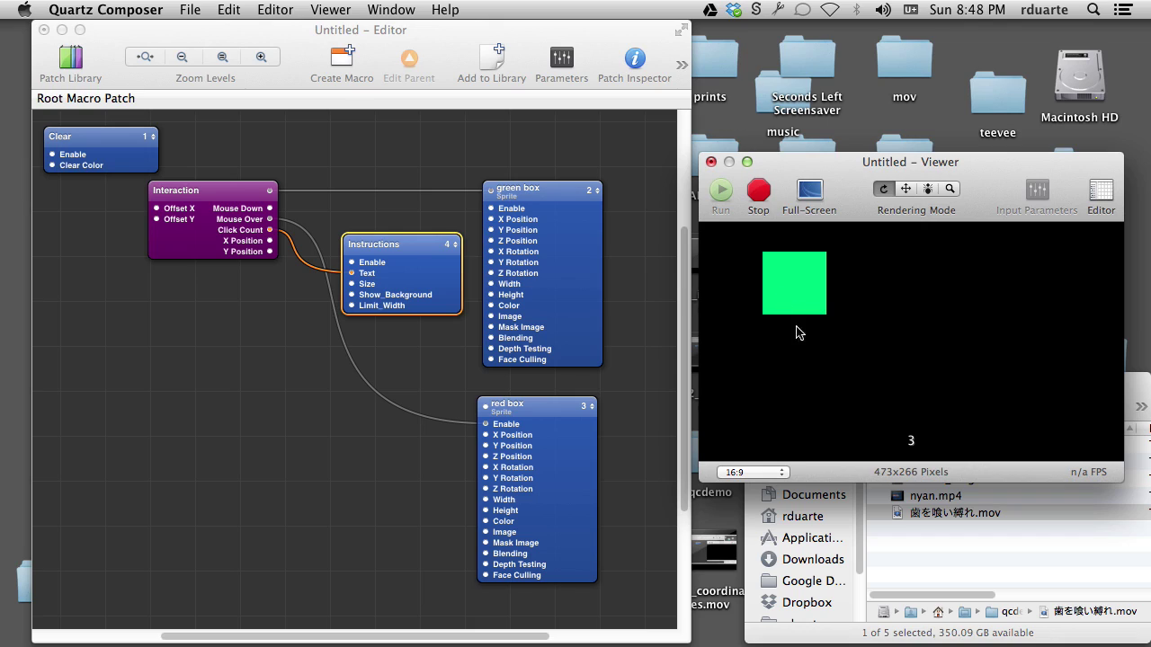
left_click(794, 304)
left_click(261, 215)
left_click(636, 61)
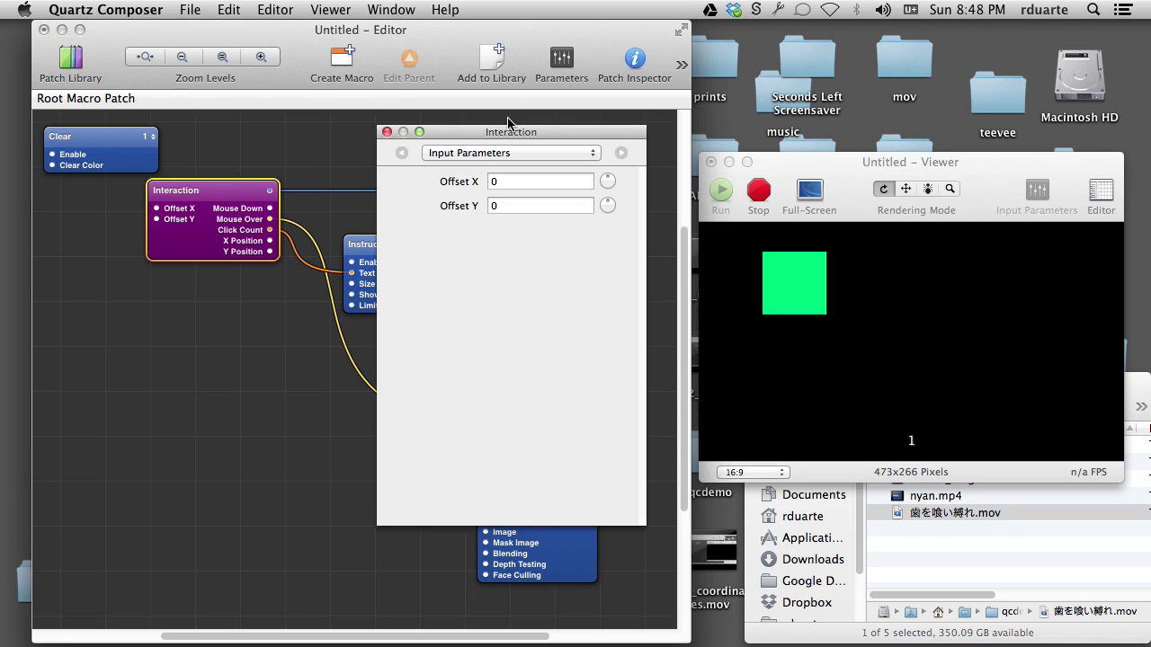
left_click(508, 153)
left_click(508, 167)
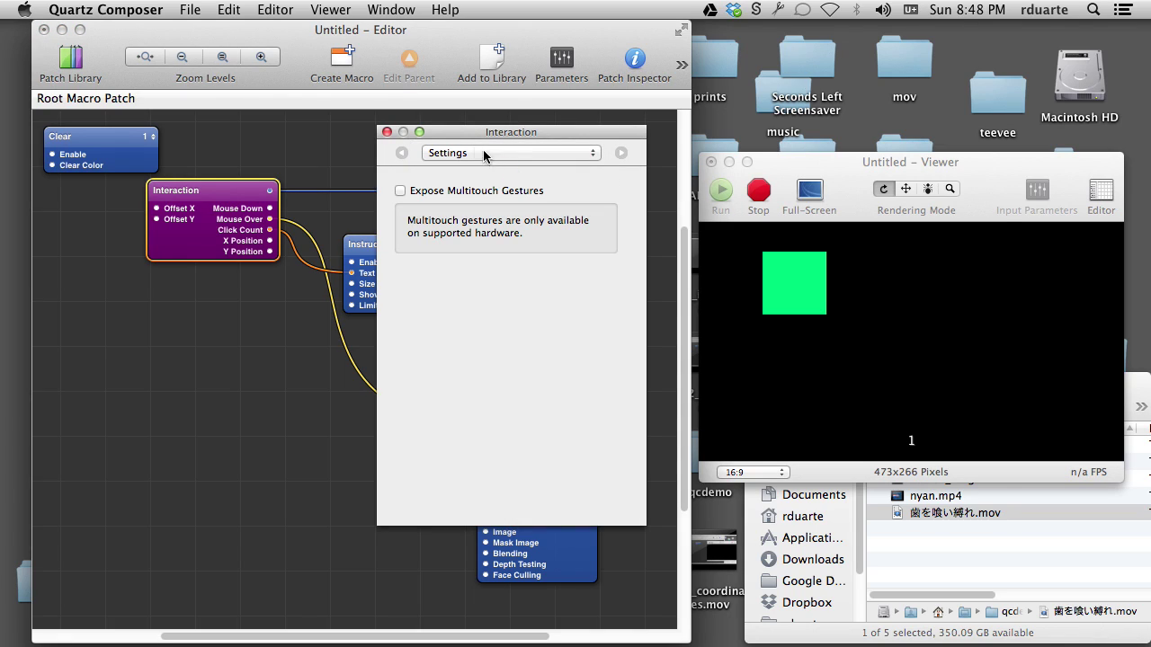
left_click(400, 192)
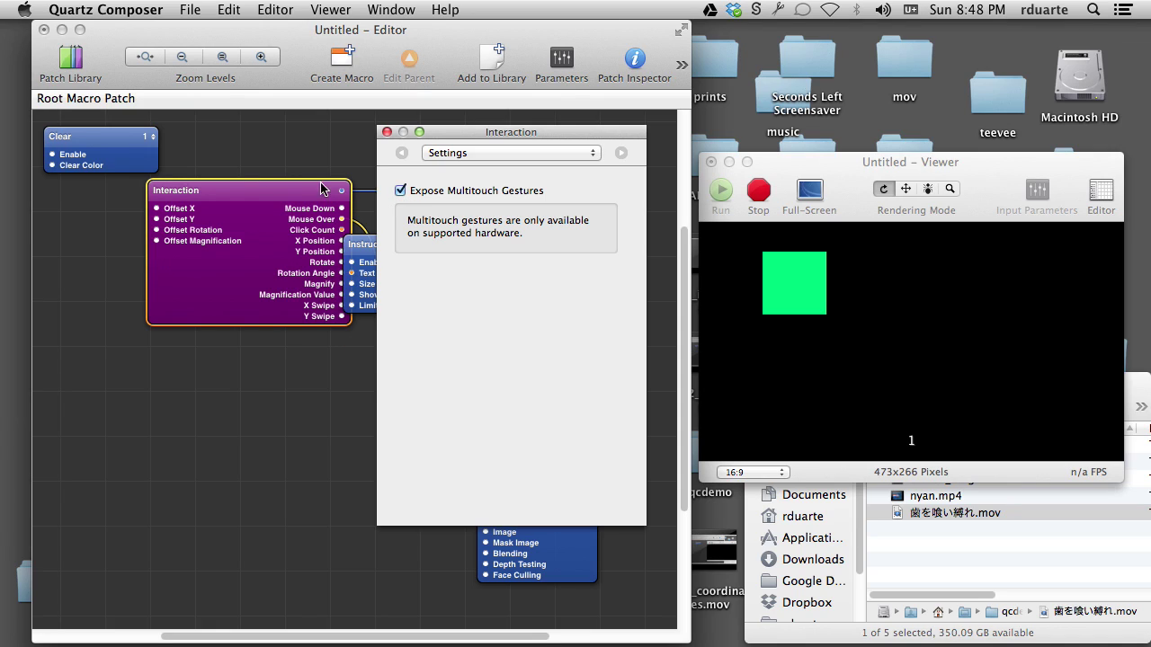
left_click_drag(289, 191, 249, 214)
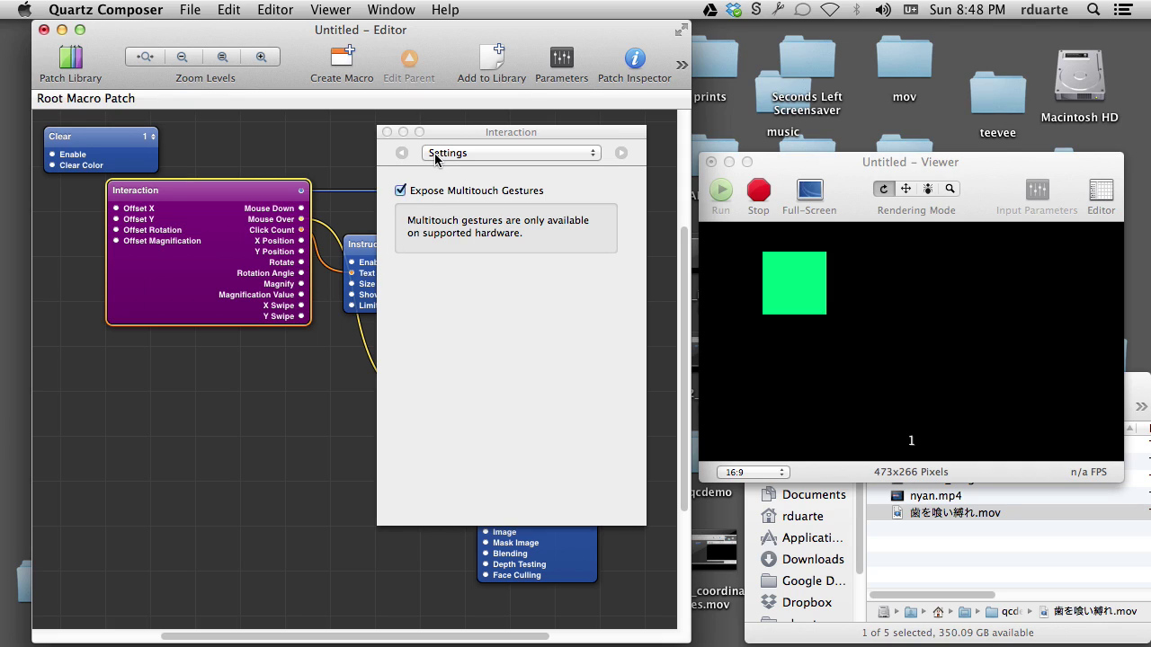
left_click(400, 190)
left_click(387, 133)
left_click(490, 154)
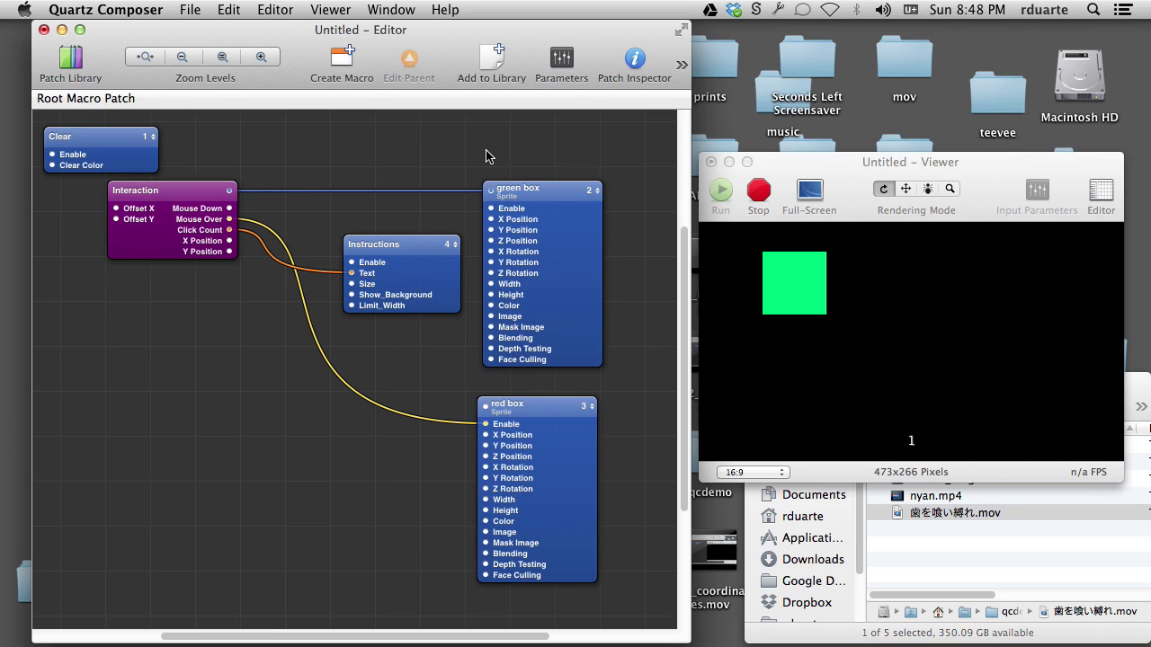